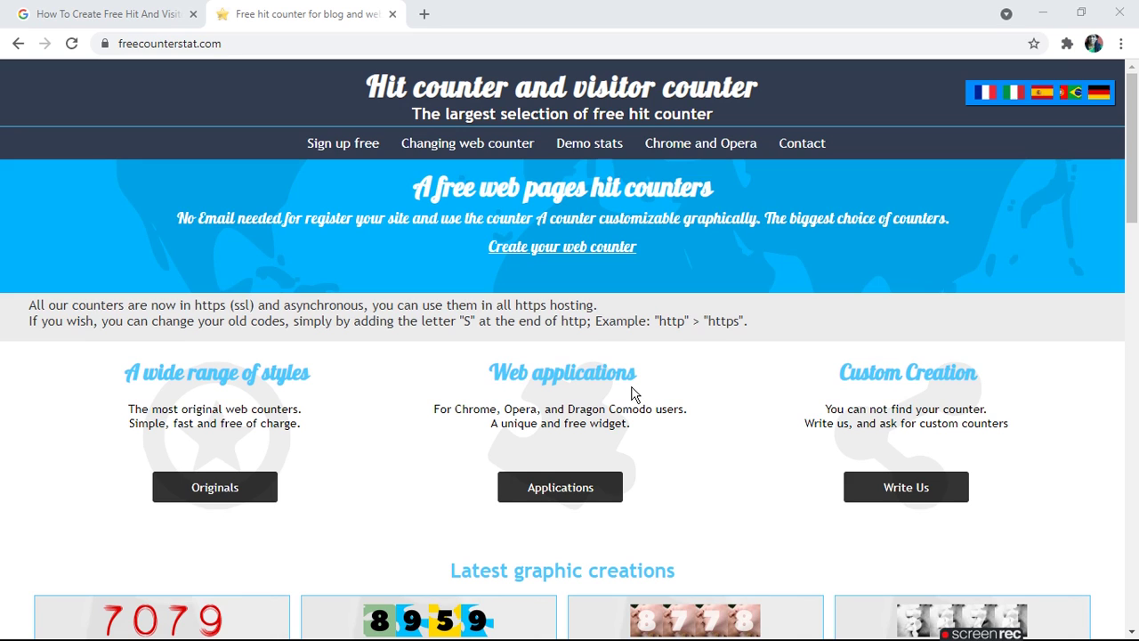
Start a new web counter, filter to rectangular designs and pick the 2444 design
left_click(561, 255)
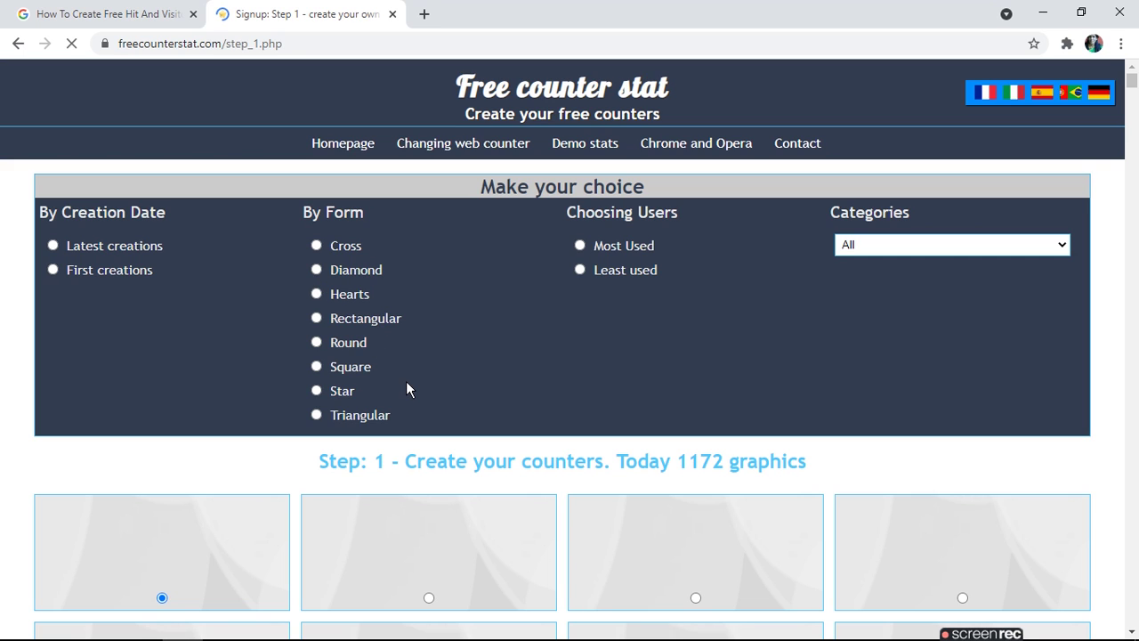
left_click(317, 320)
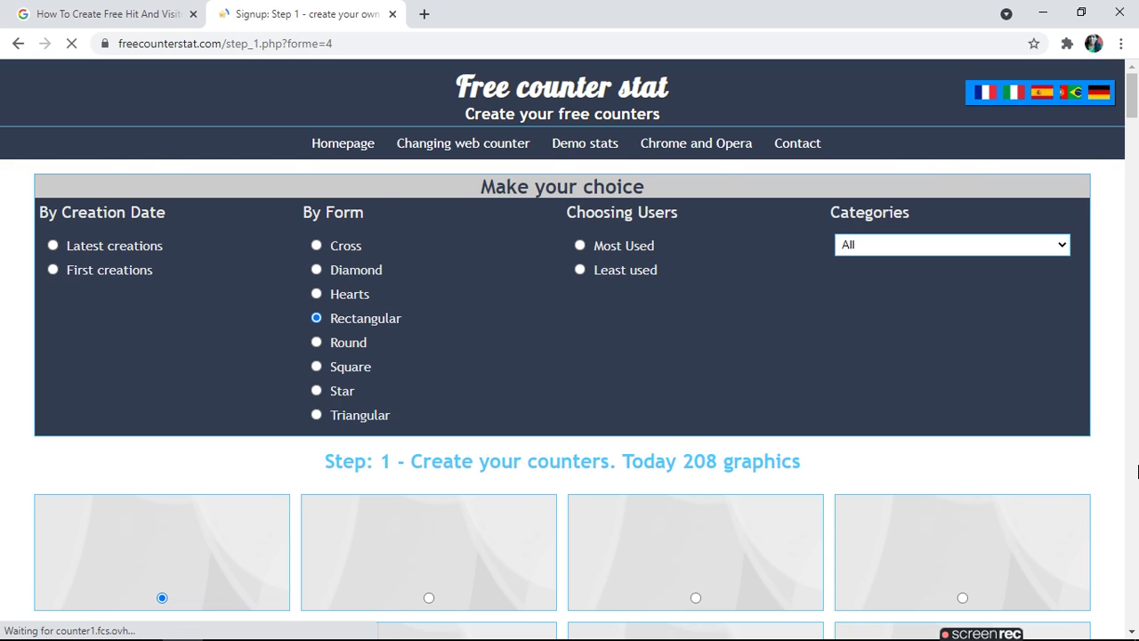
scroll(1138, 471, "down", 6)
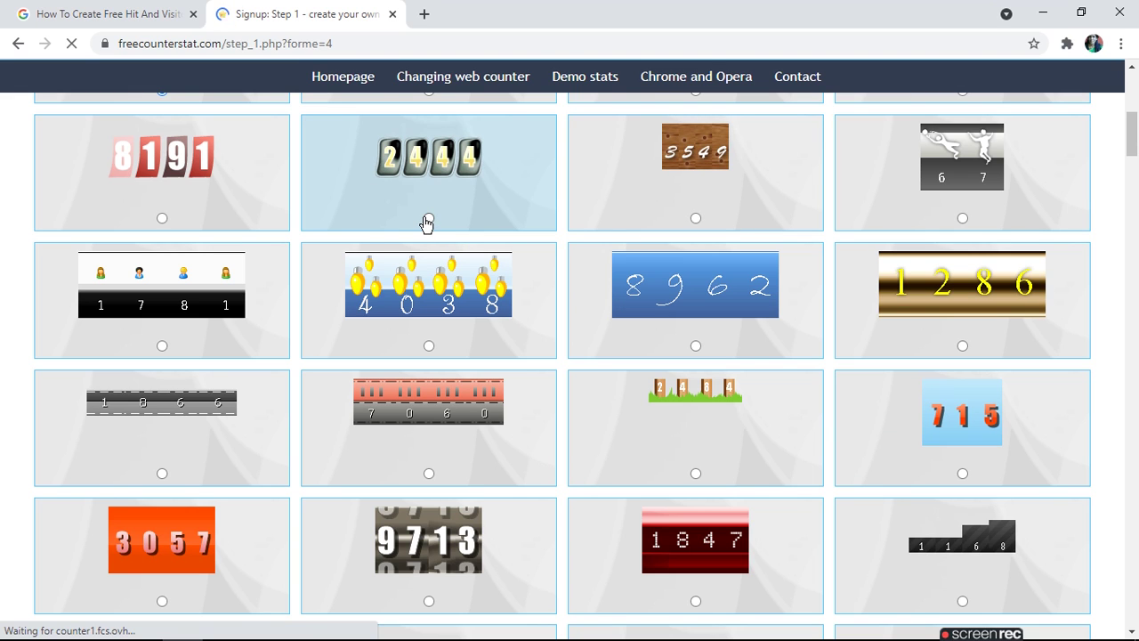
left_click(428, 221)
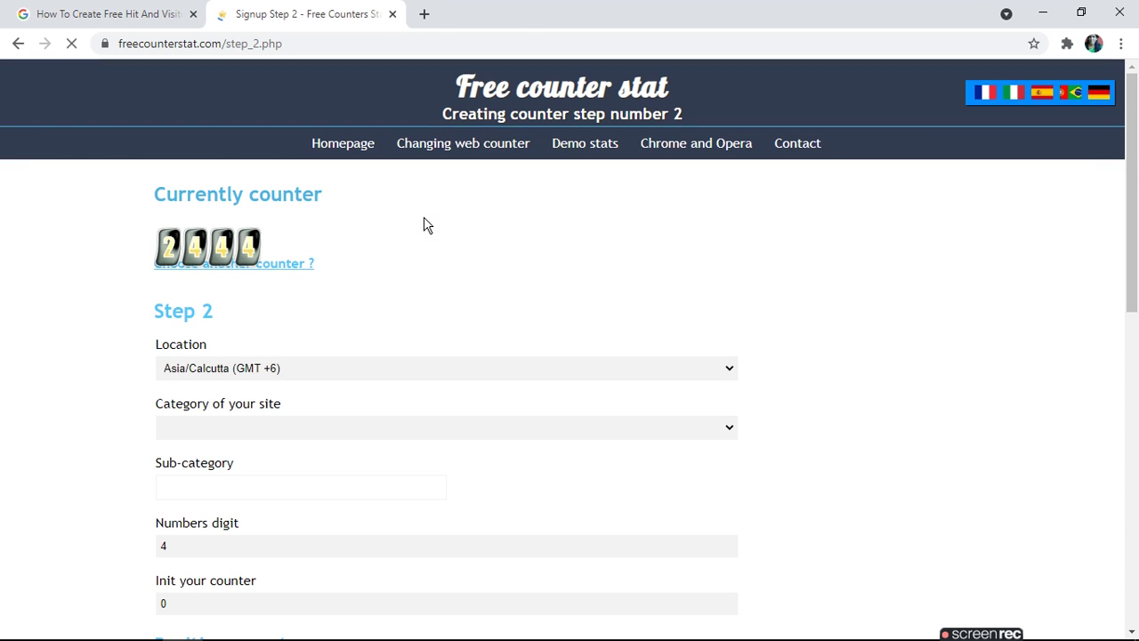
Set the site category to Sciences and the sub-category to Technology
left_click(728, 429)
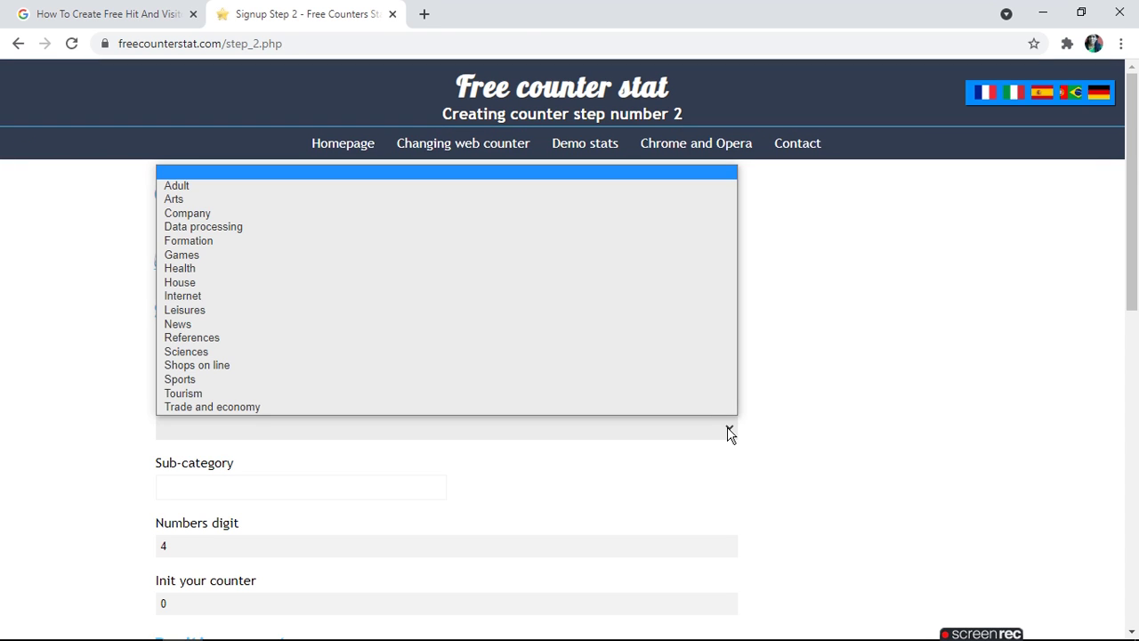
left_click(164, 351)
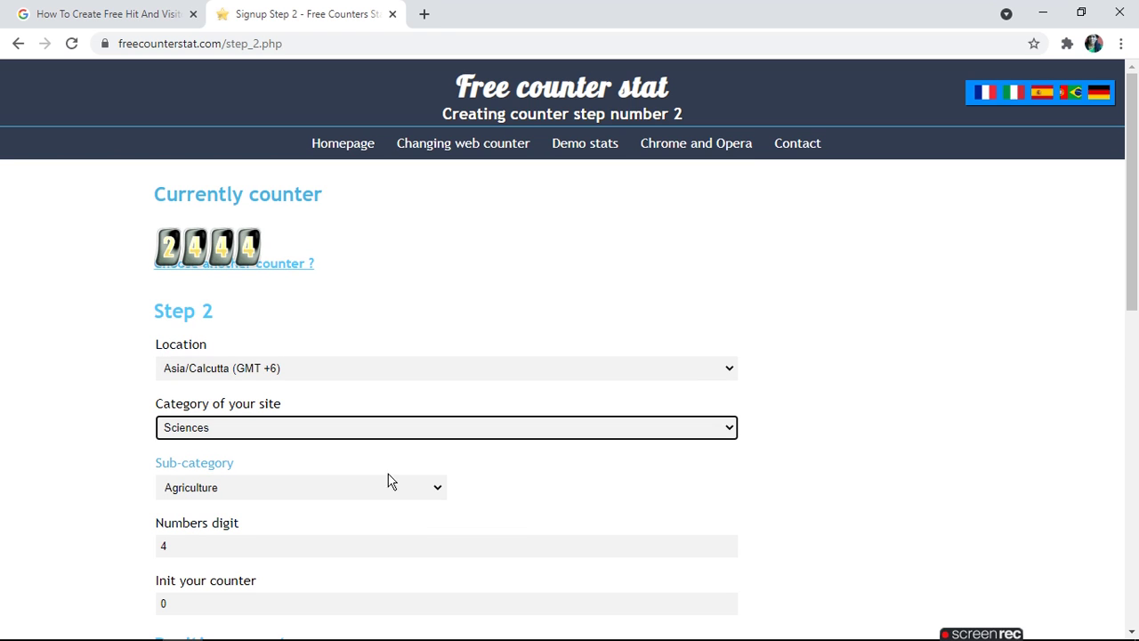
left_click(436, 495)
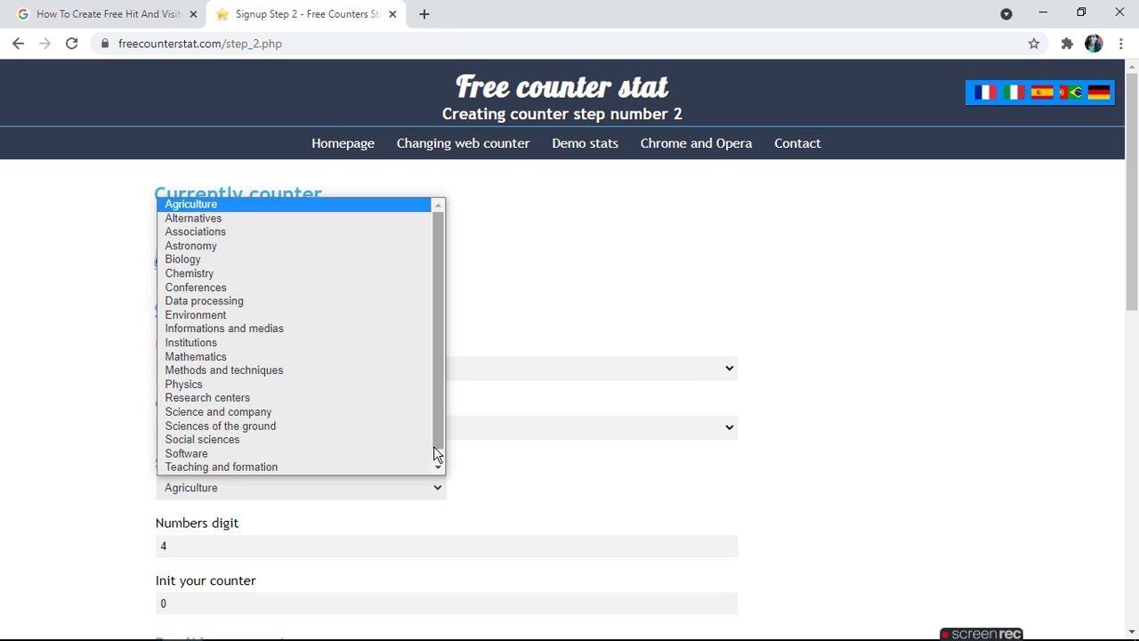
scroll(434, 449, "down", 1)
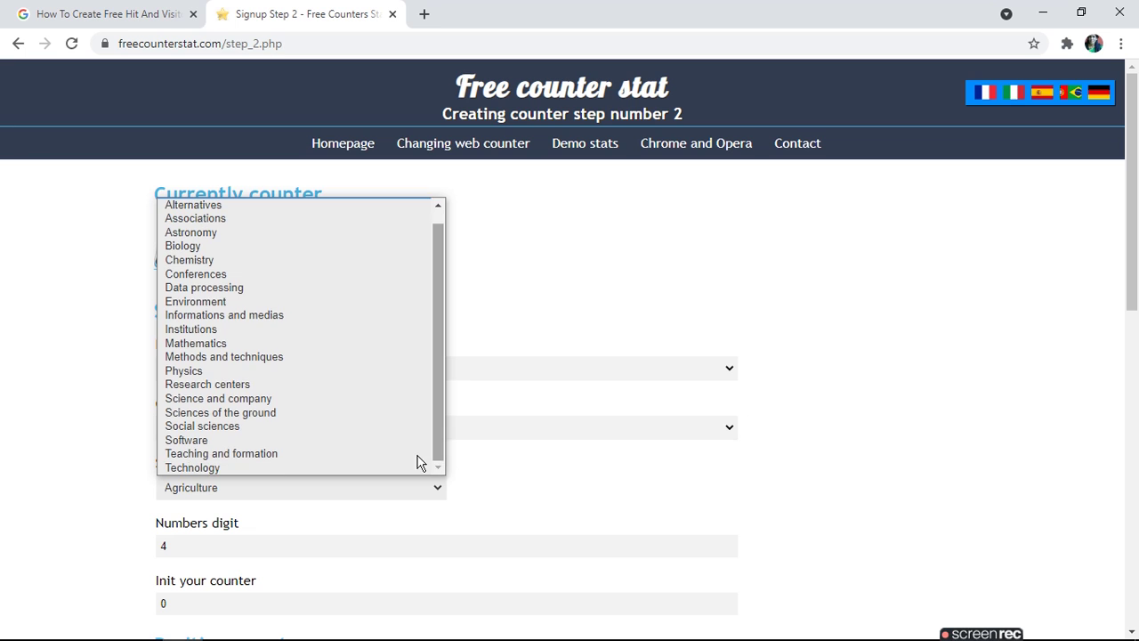
left_click(195, 464)
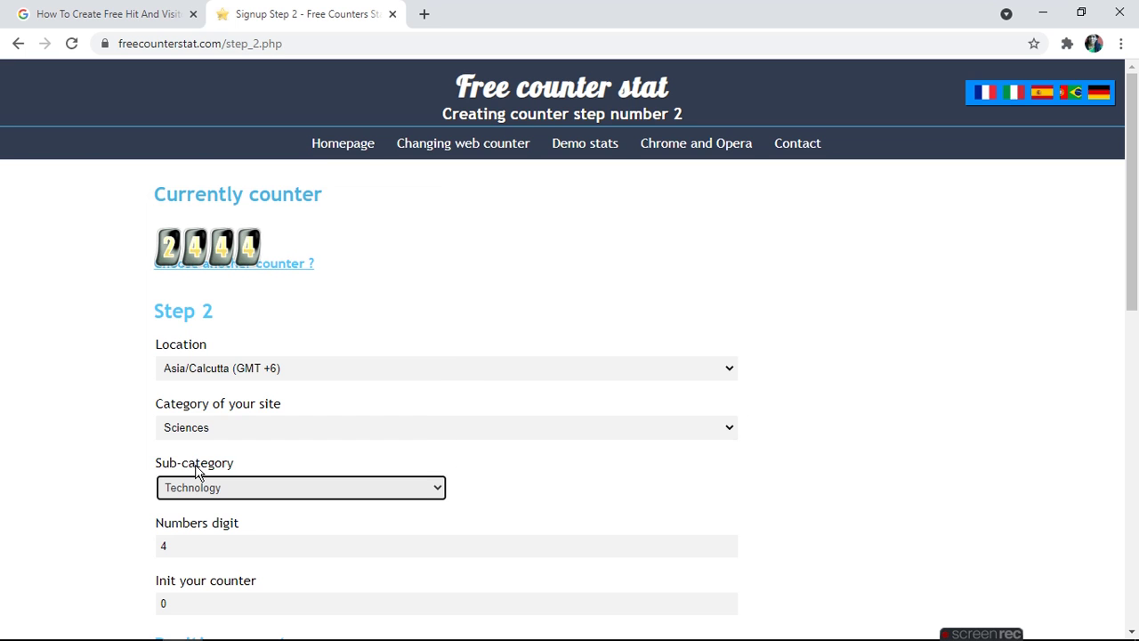
Change the counter to 8 digits with a starting value of 1351
left_click(178, 543)
right_click(134, 551)
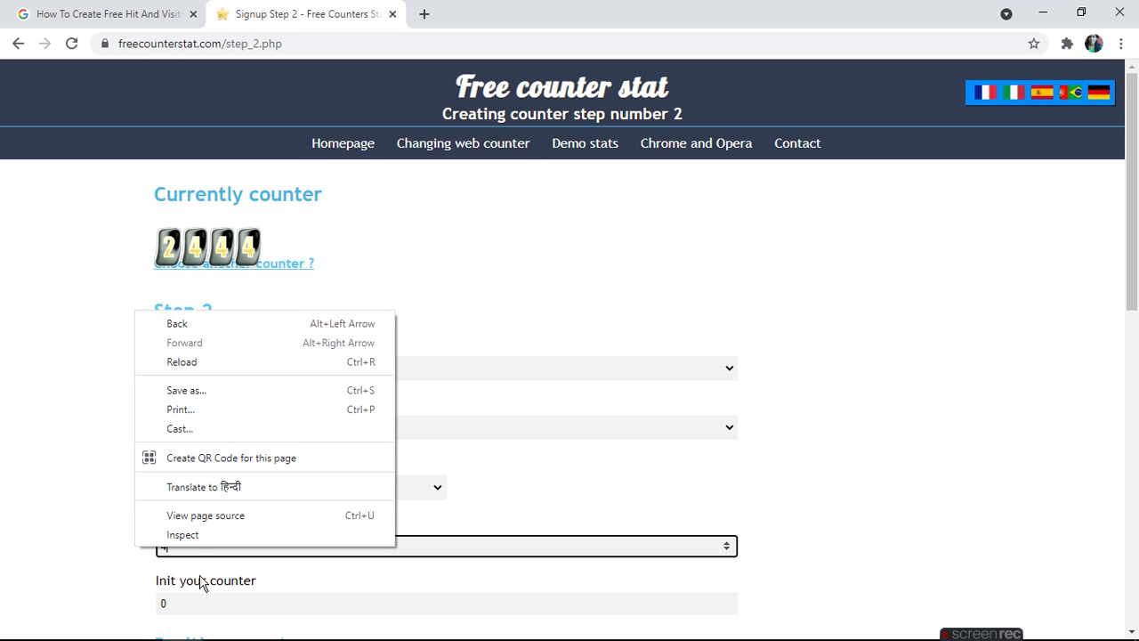
left_click(184, 551)
left_click_drag(184, 551, 134, 550)
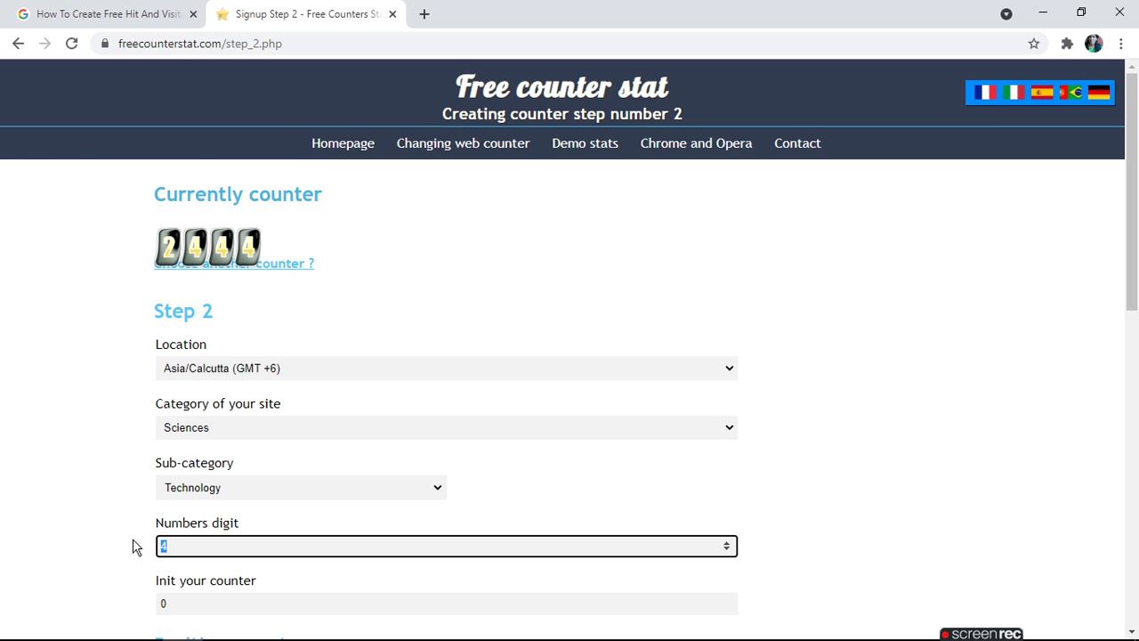
type("8")
left_click(197, 603)
key("BackSpace")
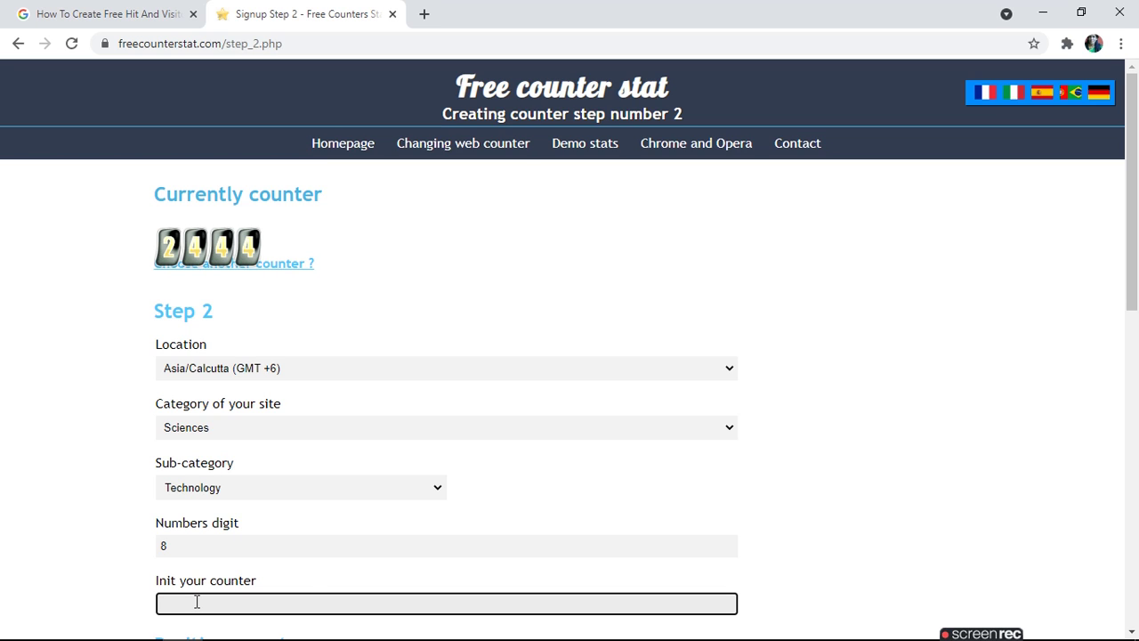
type("1351")
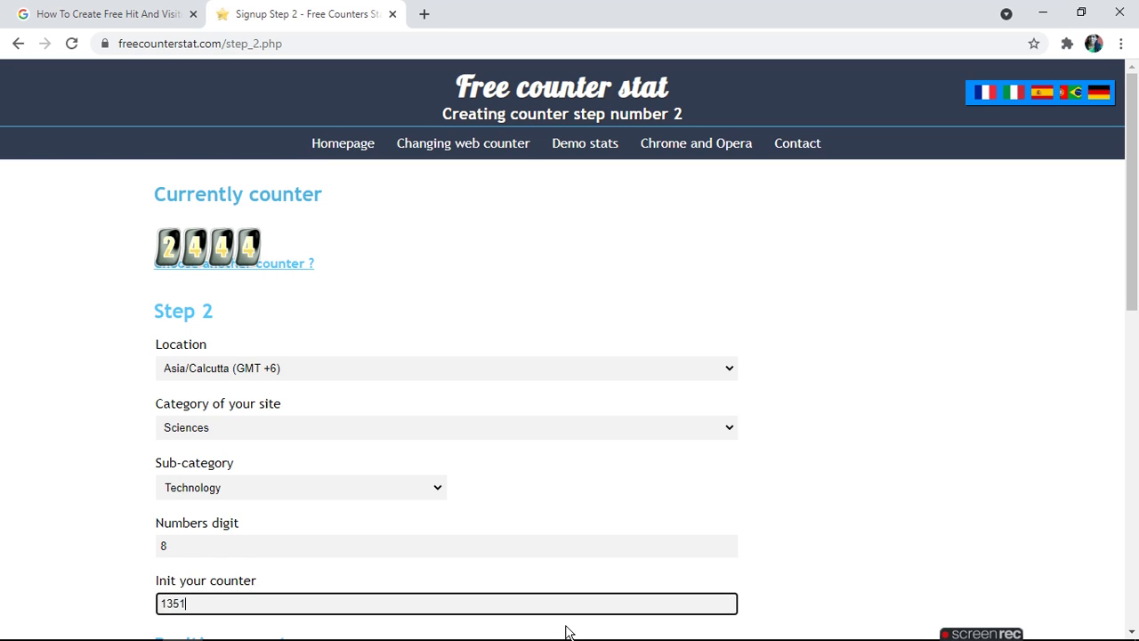
Preview the four tab positions, then return the counter to the Standard position
left_click(570, 627)
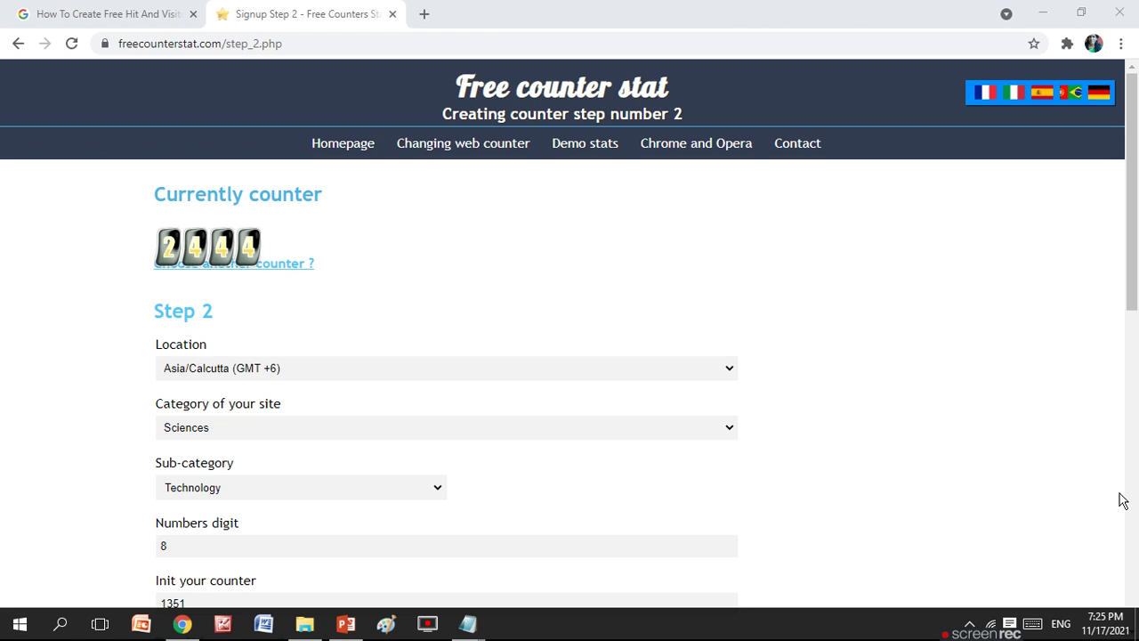
scroll(1113, 509, "down", 5)
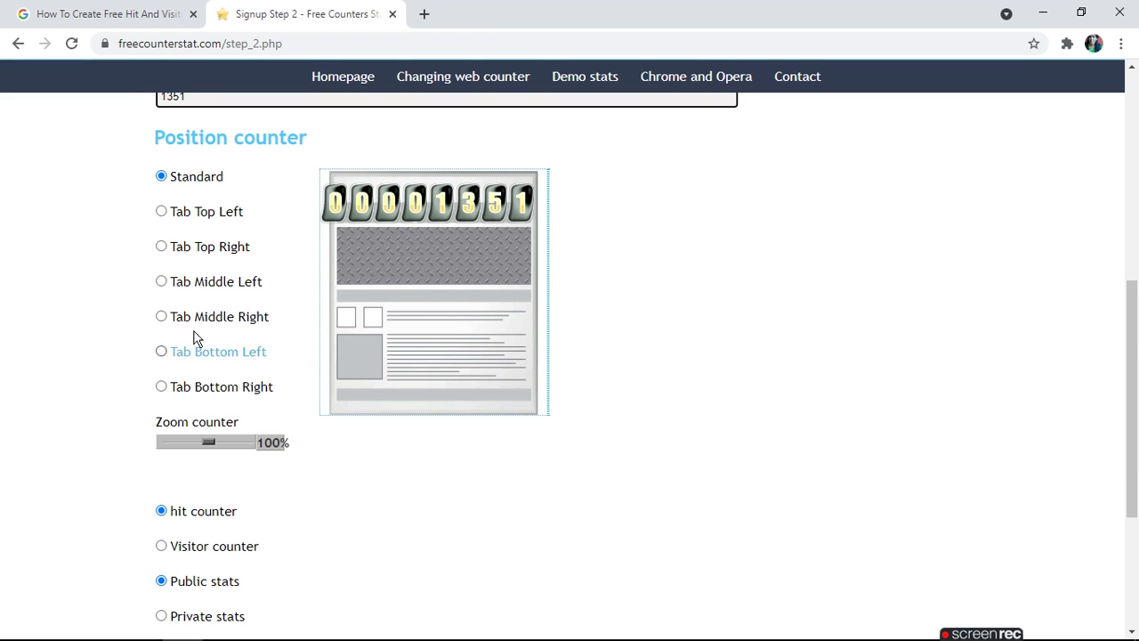
left_click(159, 213)
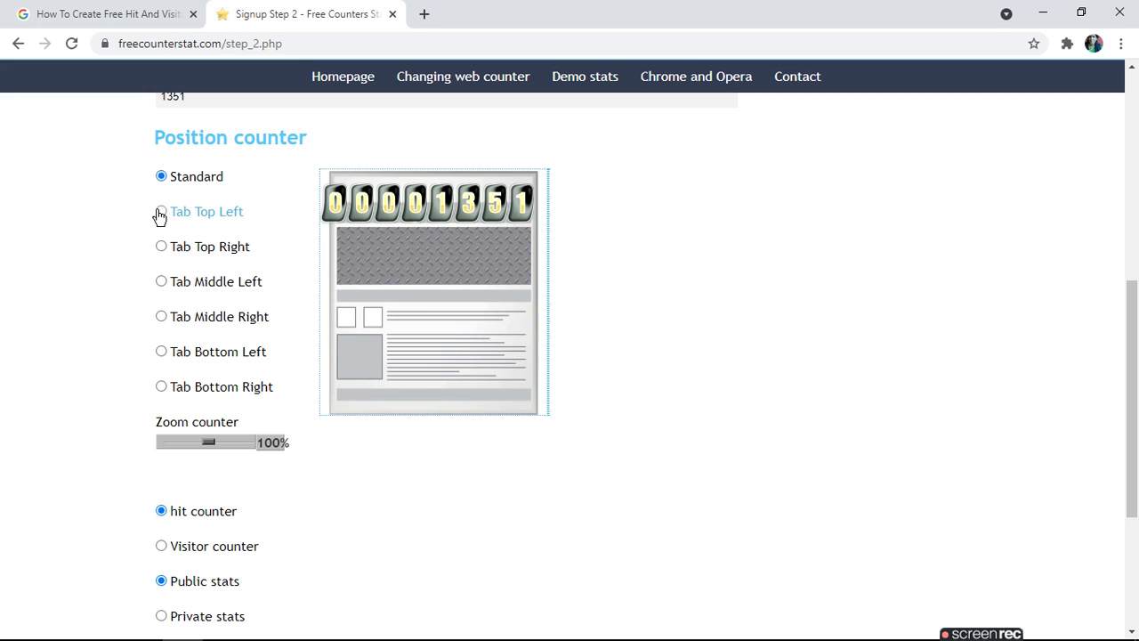
left_click(162, 248)
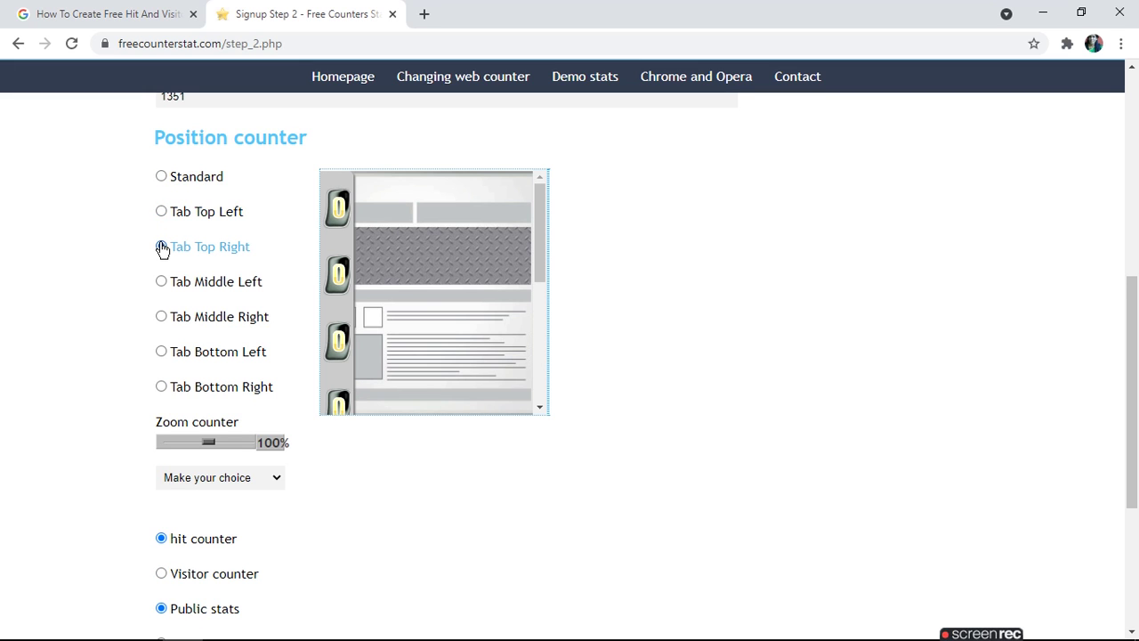
left_click(160, 282)
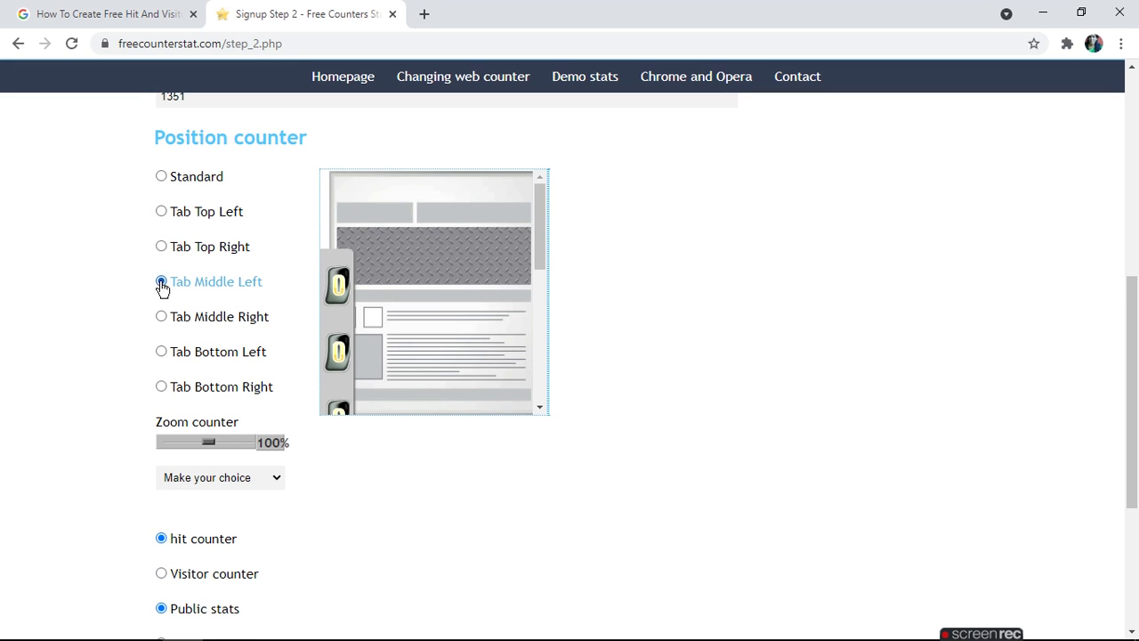
left_click(161, 317)
left_click(161, 177)
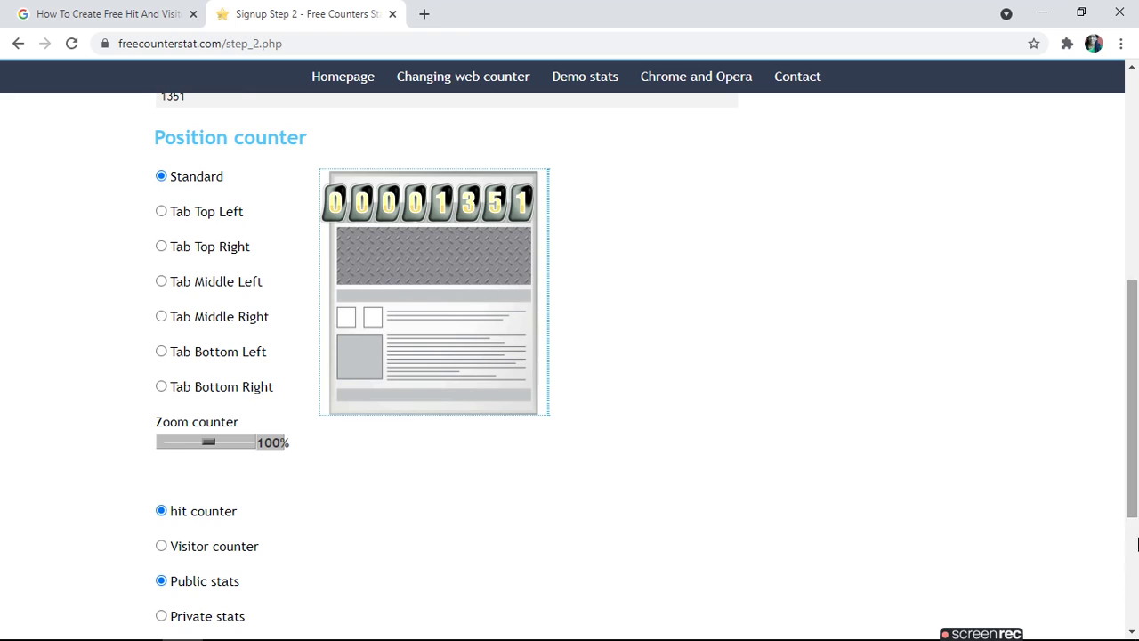
Tick 'I'm not a robot' and submit the counter settings
scroll(1136, 561, "down", 3)
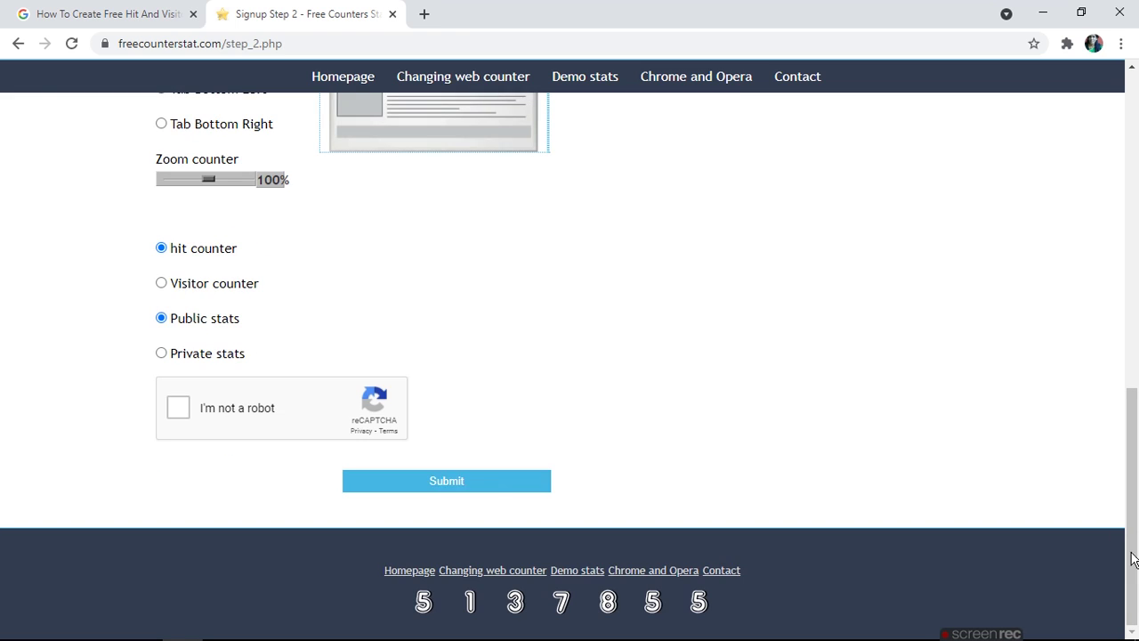
left_click(178, 417)
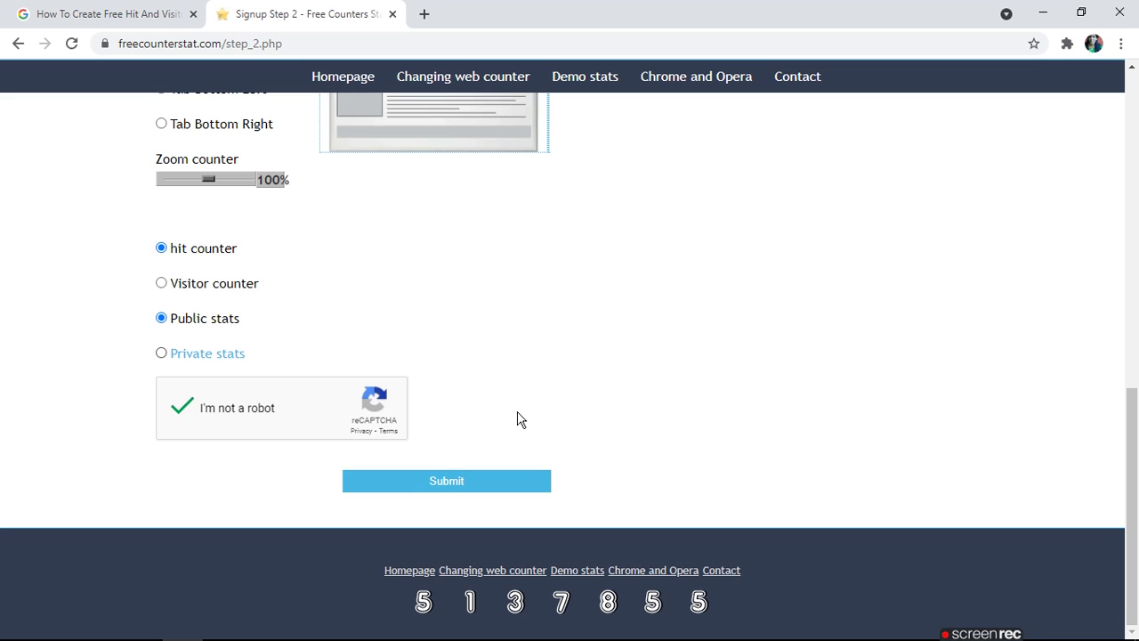
left_click(423, 493)
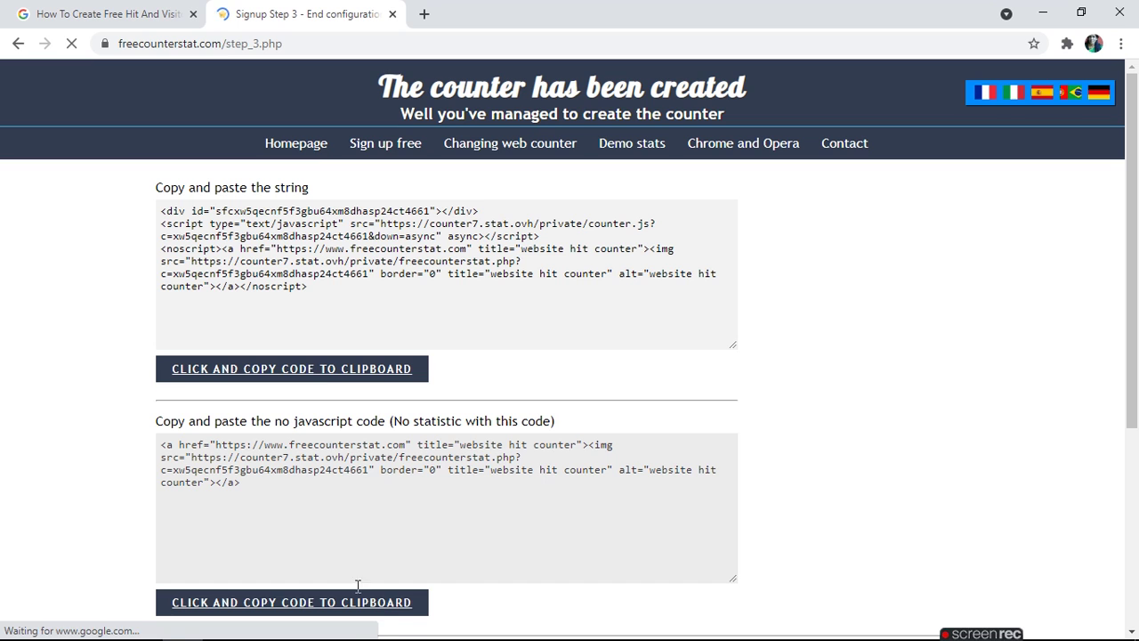
Copy the no-JavaScript counter code and bring up vister counter1.html in Notepad
left_click(318, 603)
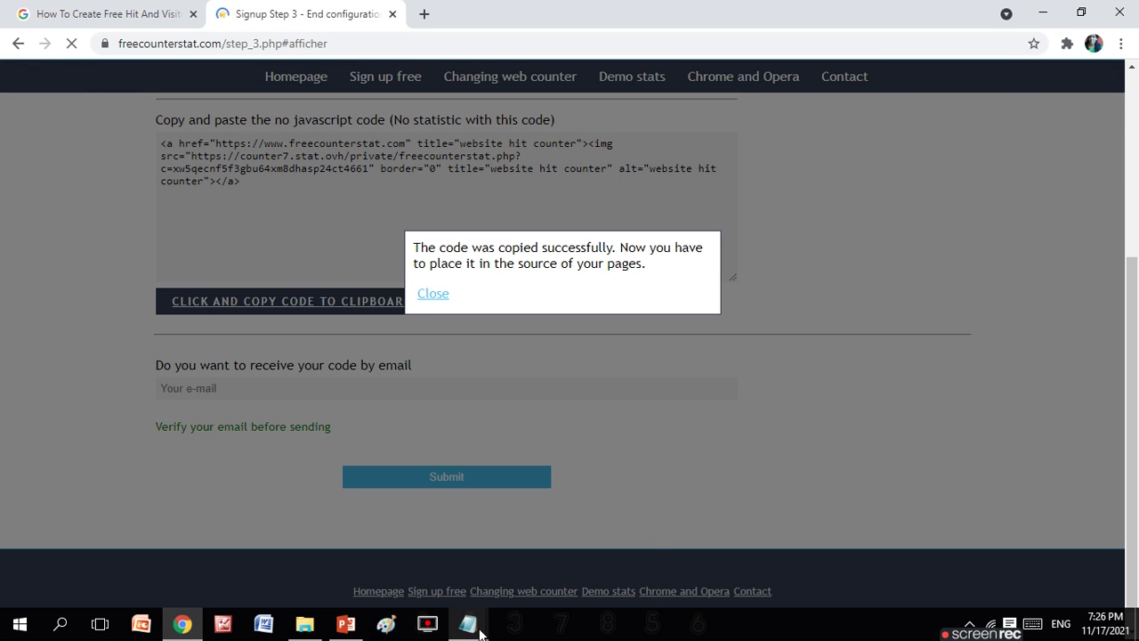
mouse_move(468, 624)
left_click(525, 602)
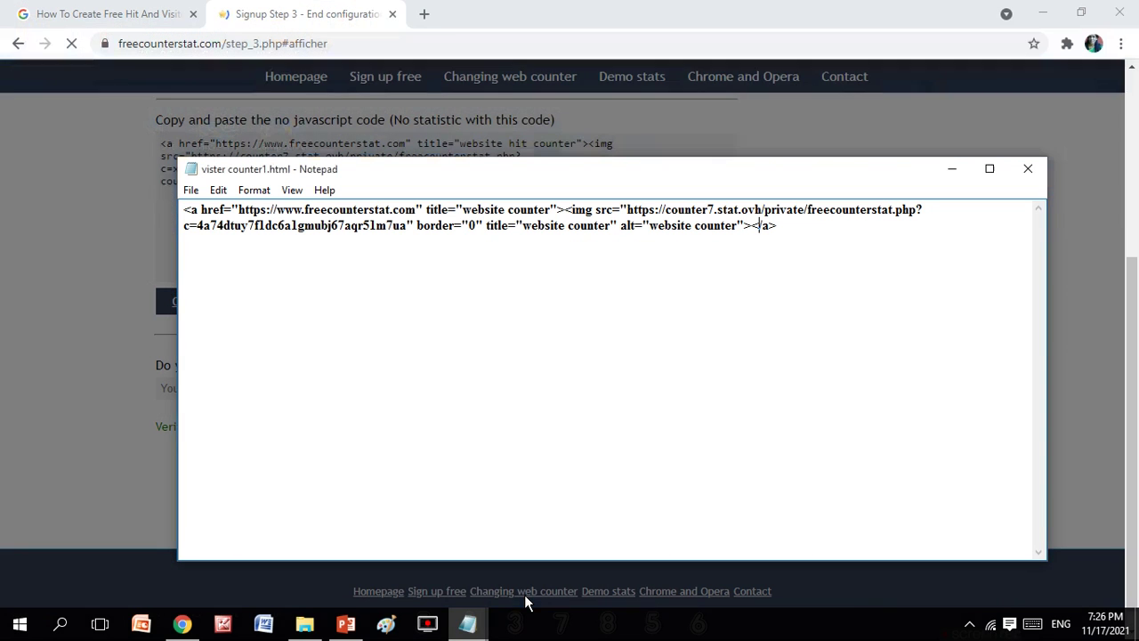
Paste the copied counter code into a new blank Notepad document
left_click(191, 189)
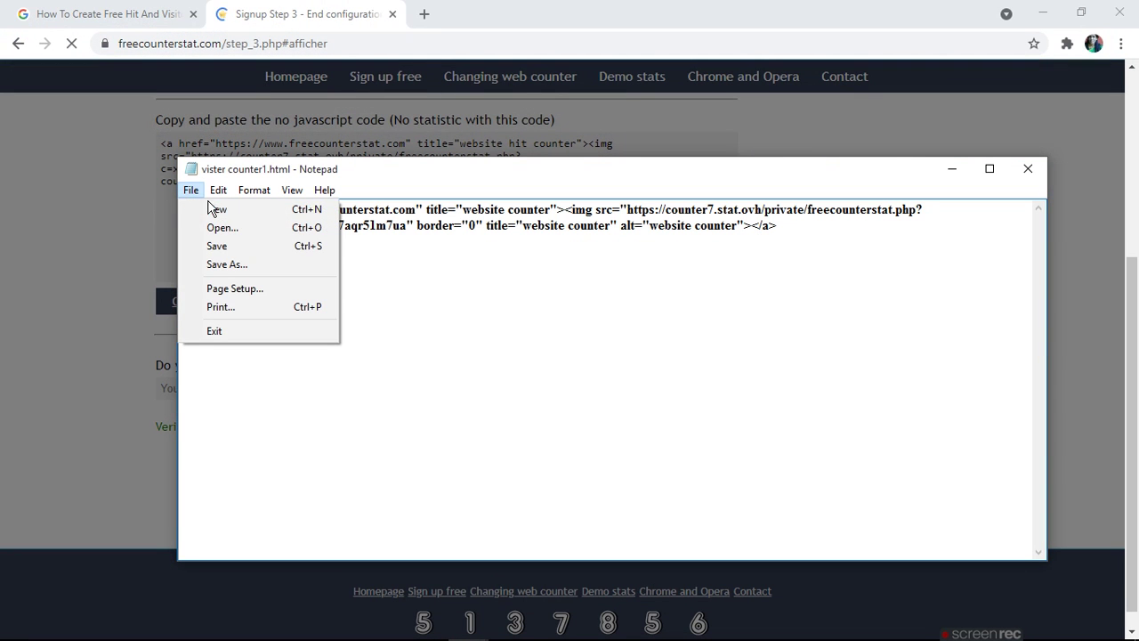
left_click(216, 208)
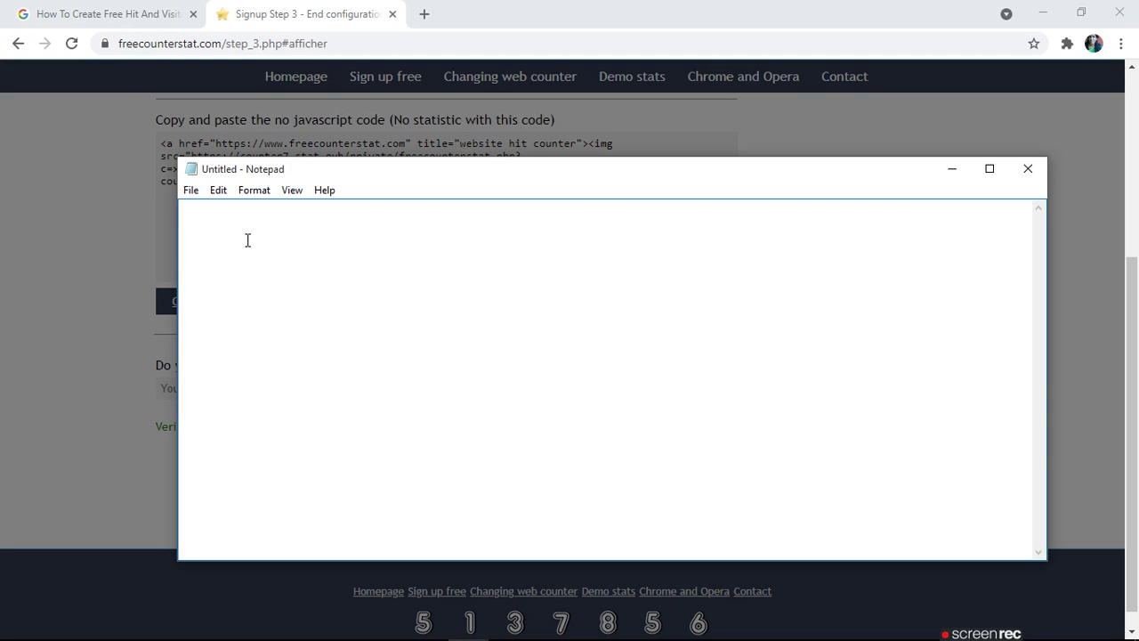
type("<a href=\"https://www.freecounterstat.com\" title=\"website hit counter\"><img src=\"https://counter7.stat.ovh/private/freecounterstat.php?c=xw5qecnf5f3gbu64xm8dhasp24ct4661\" border=\"0\" title=\"website hit counter\" alt=\"website hit counter\"></a>")
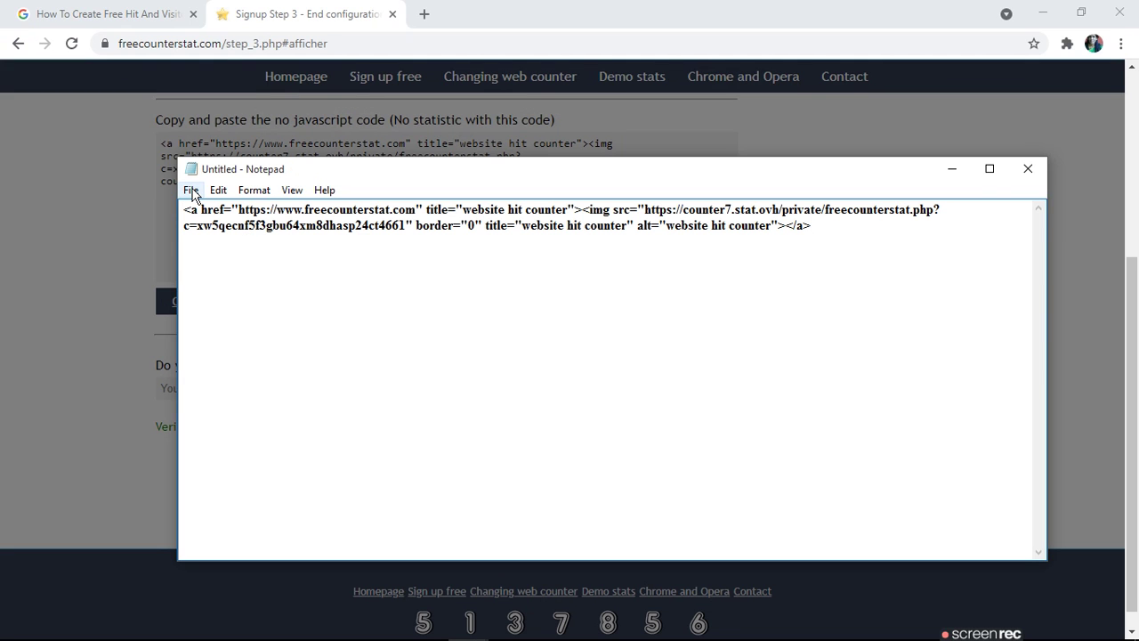
Save the document as hitc.html with the All Files type
left_click(191, 191)
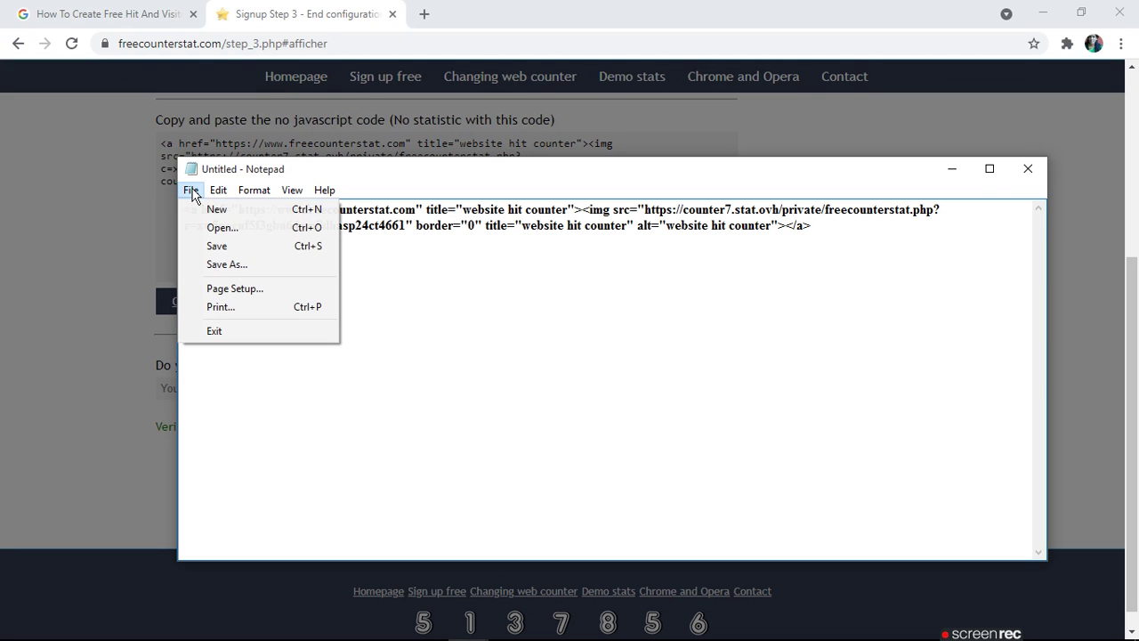
left_click(216, 264)
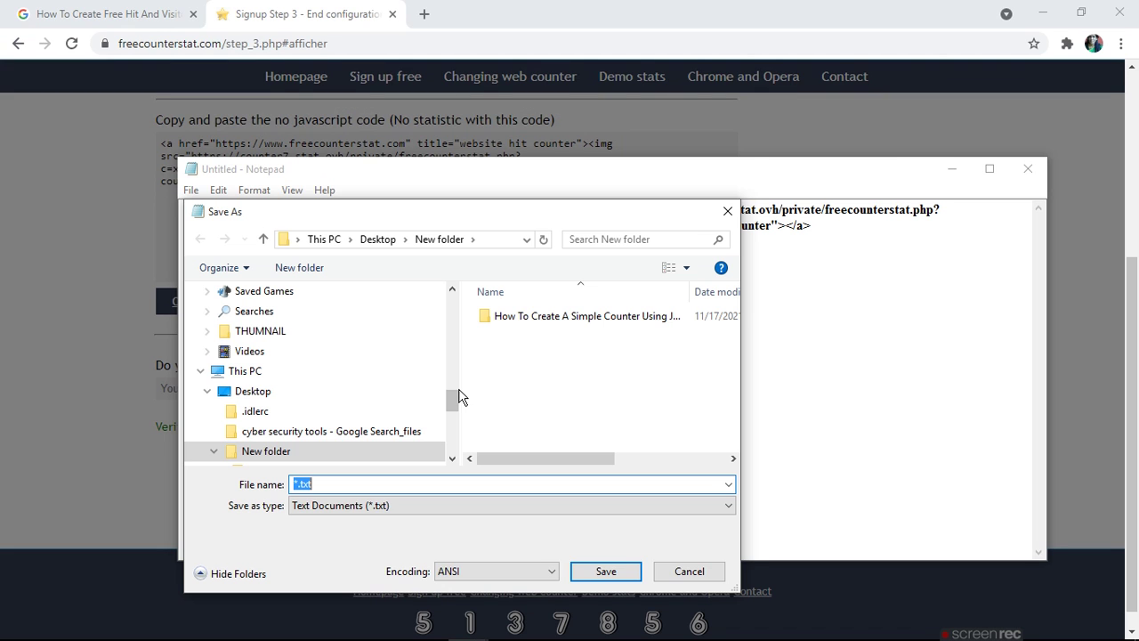
type("hit")
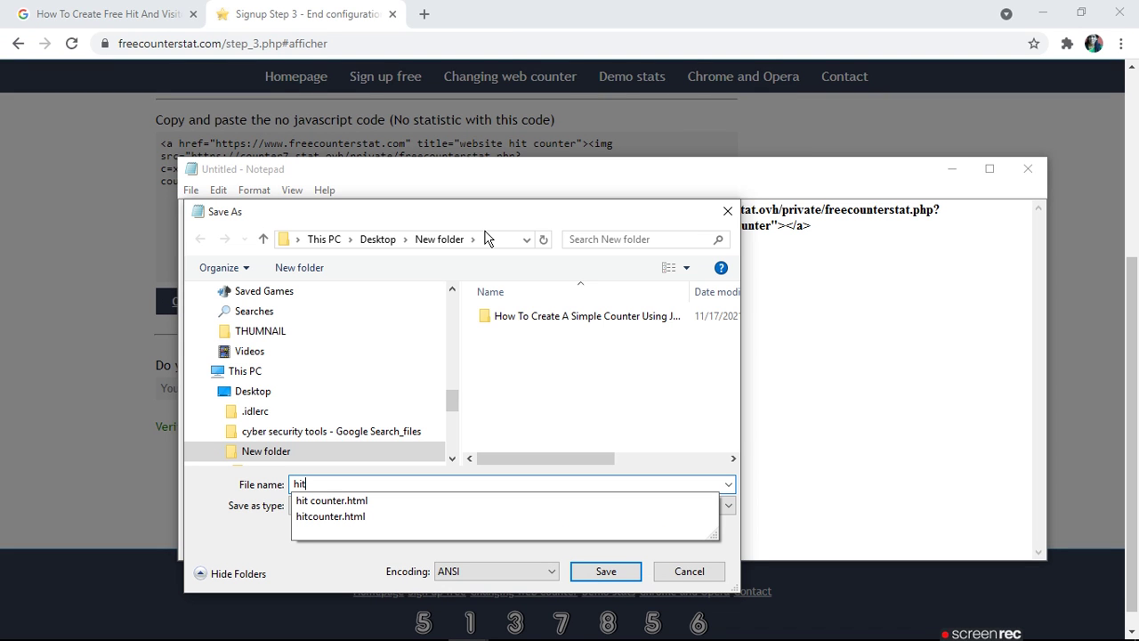
type("c")
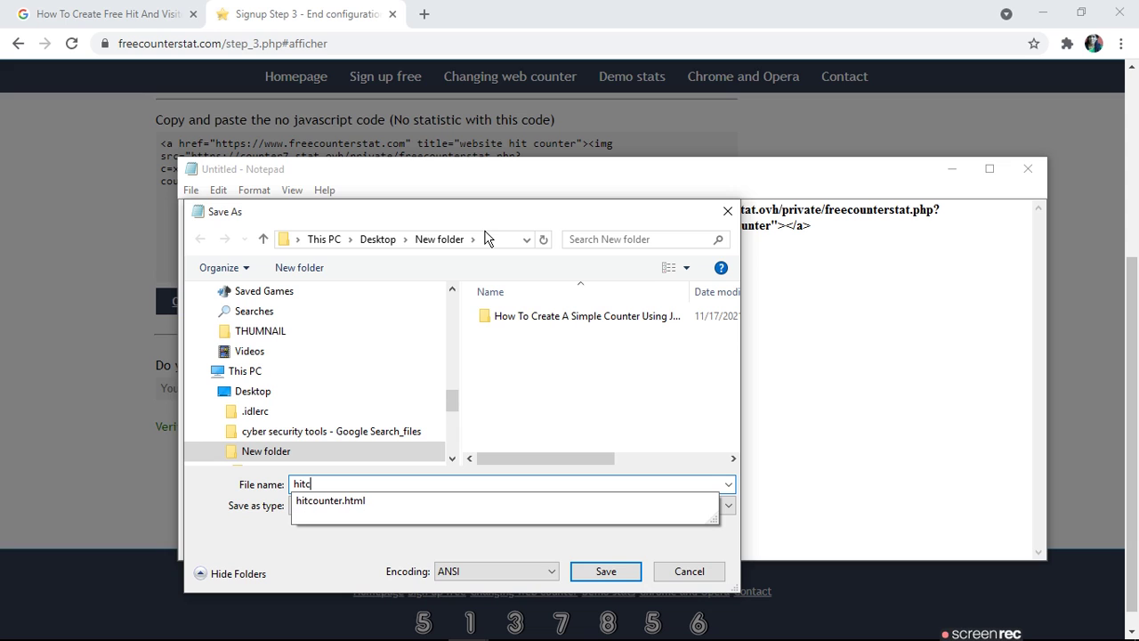
type(".h")
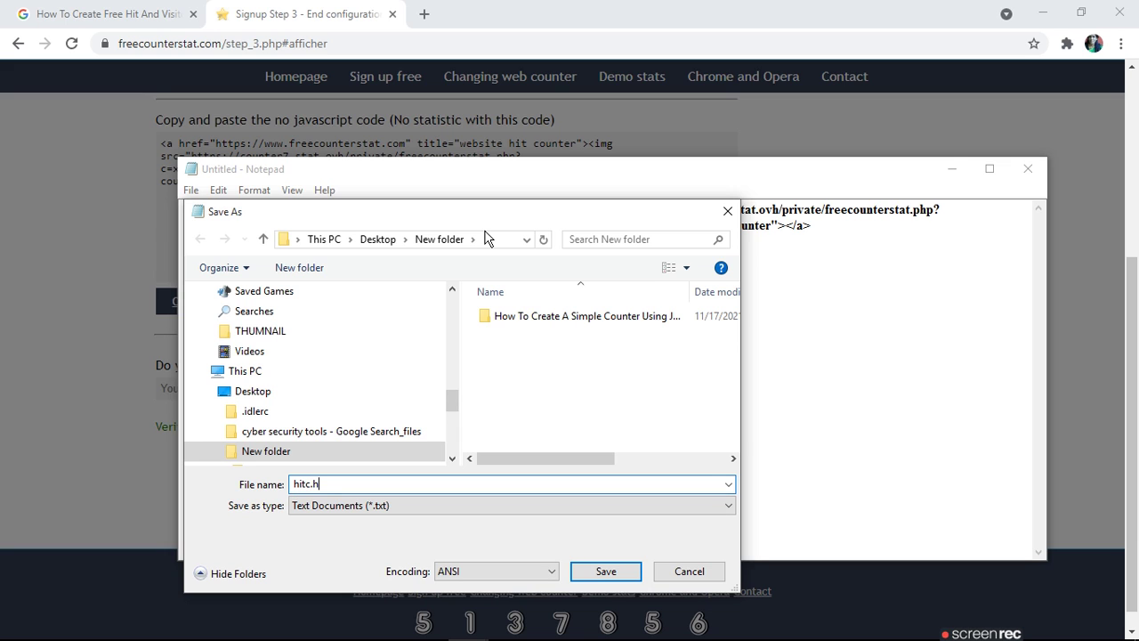
type("tml")
left_click(726, 510)
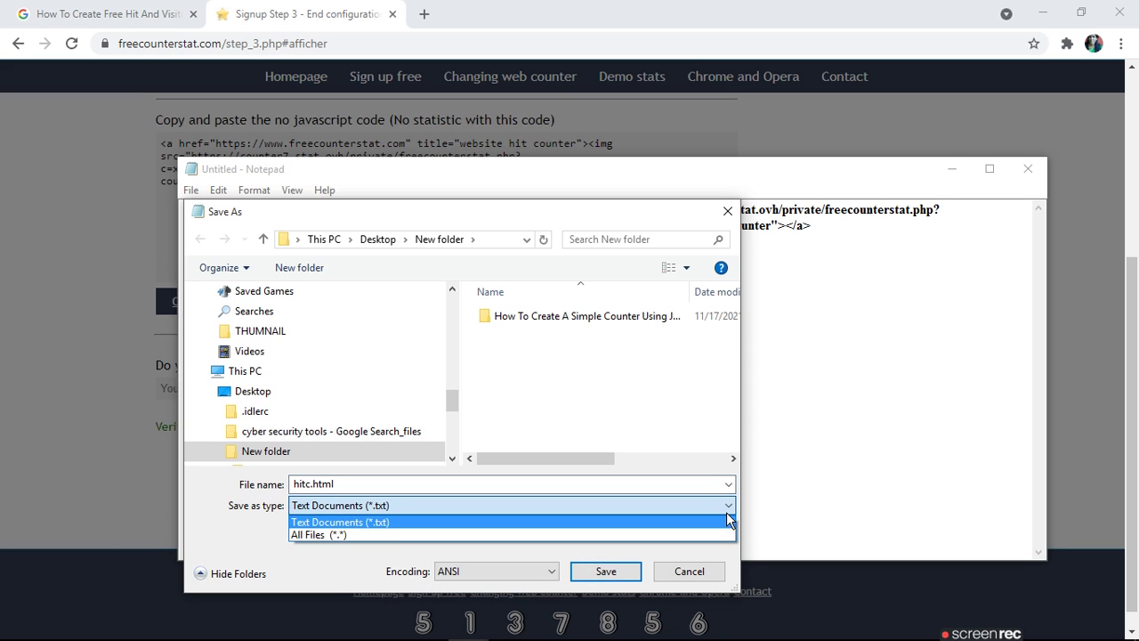
left_click(366, 535)
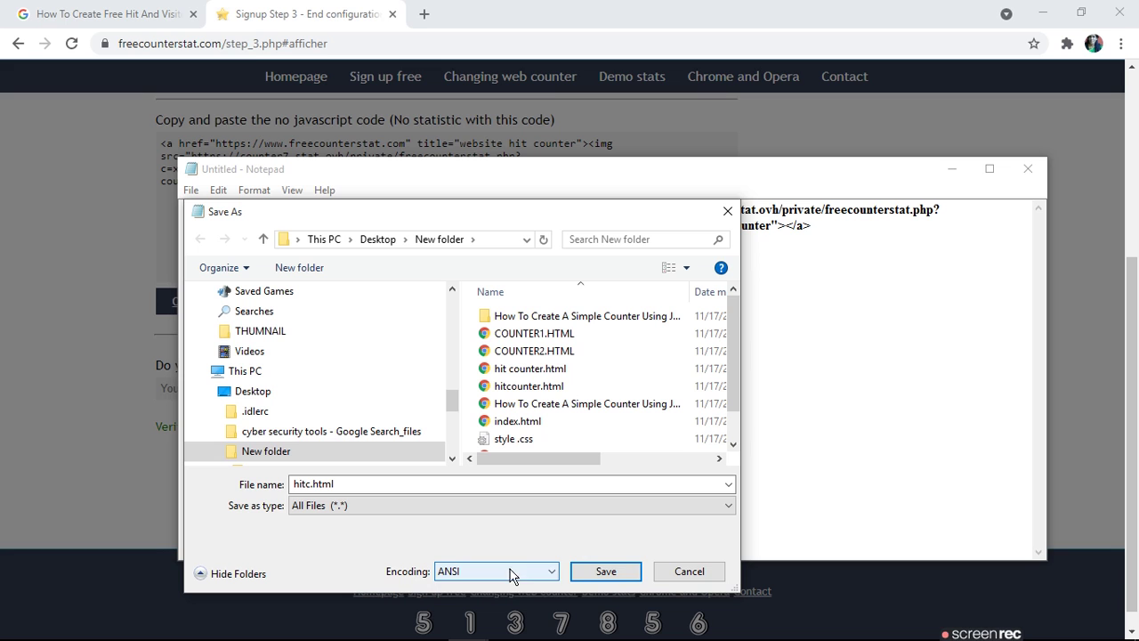
left_click(607, 572)
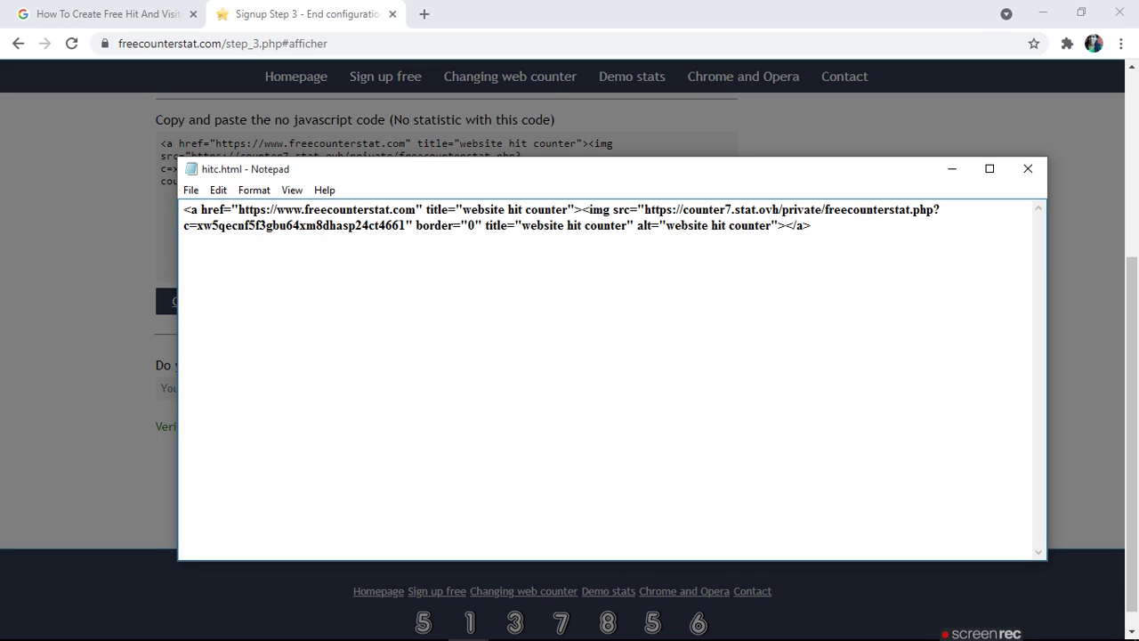
Minimize Chrome and Notepad, then open the desktop's New folder maximized
left_click(1042, 13)
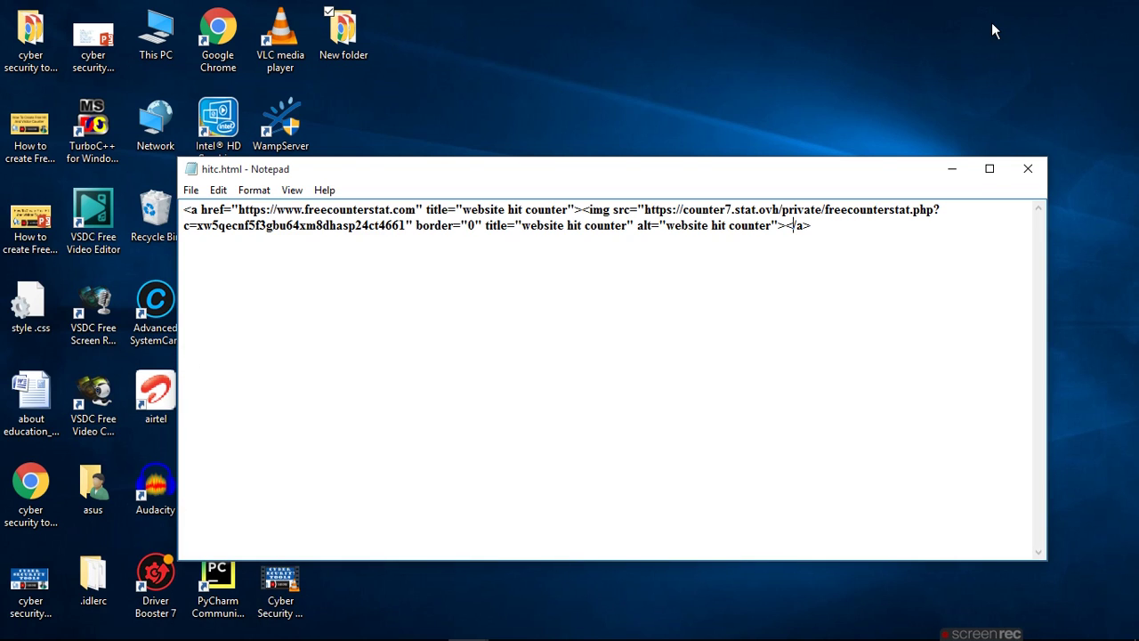
left_click(952, 168)
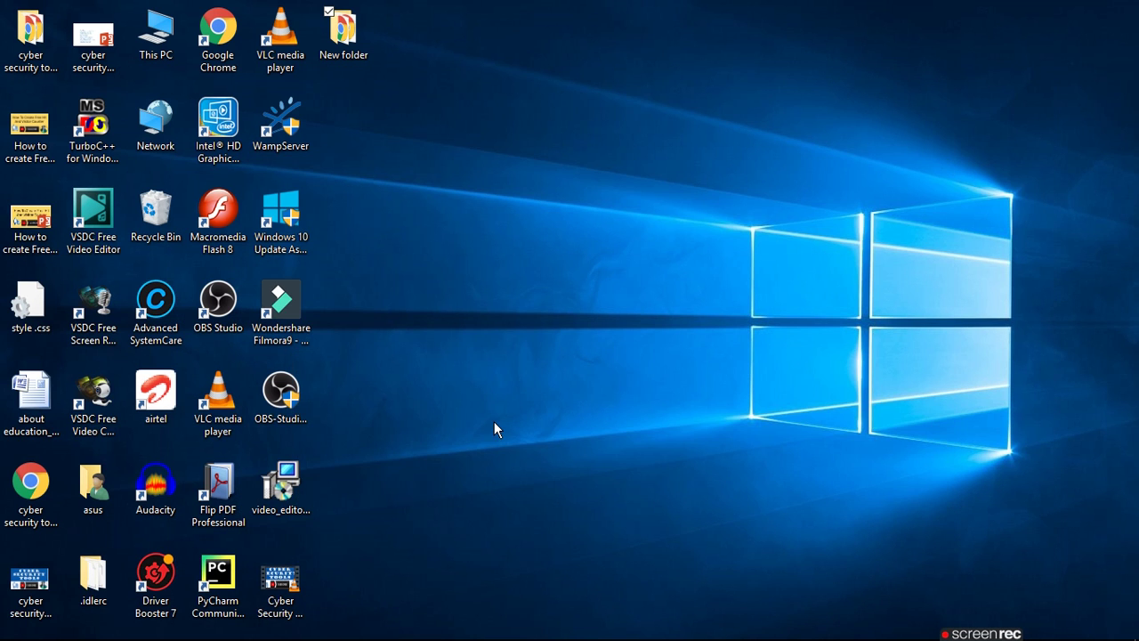
double_click(343, 44)
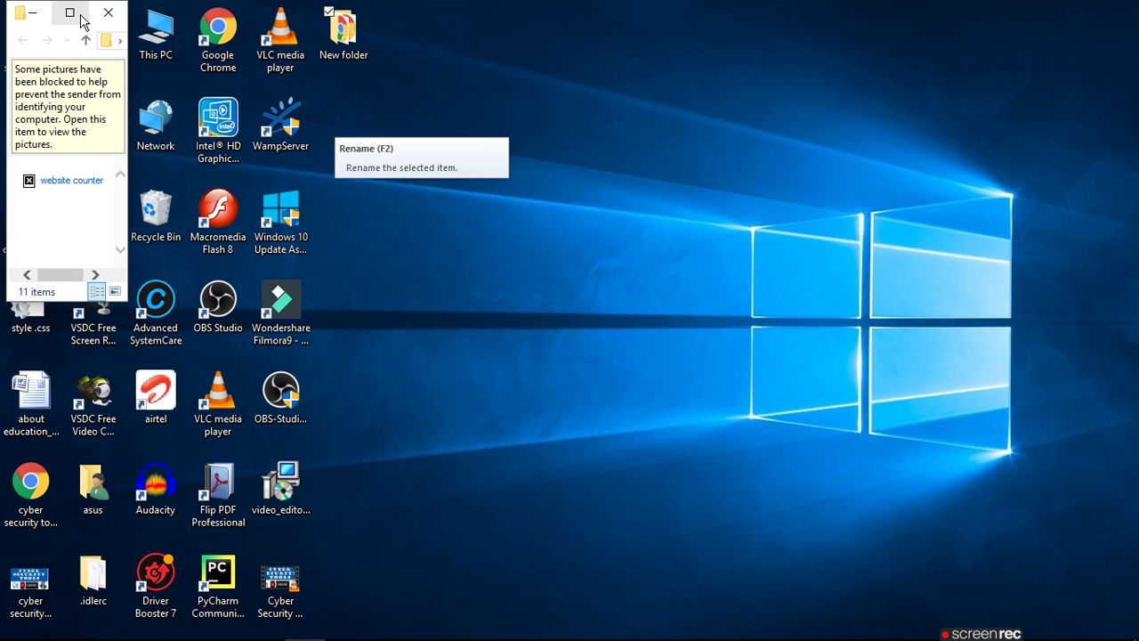
left_click(81, 16)
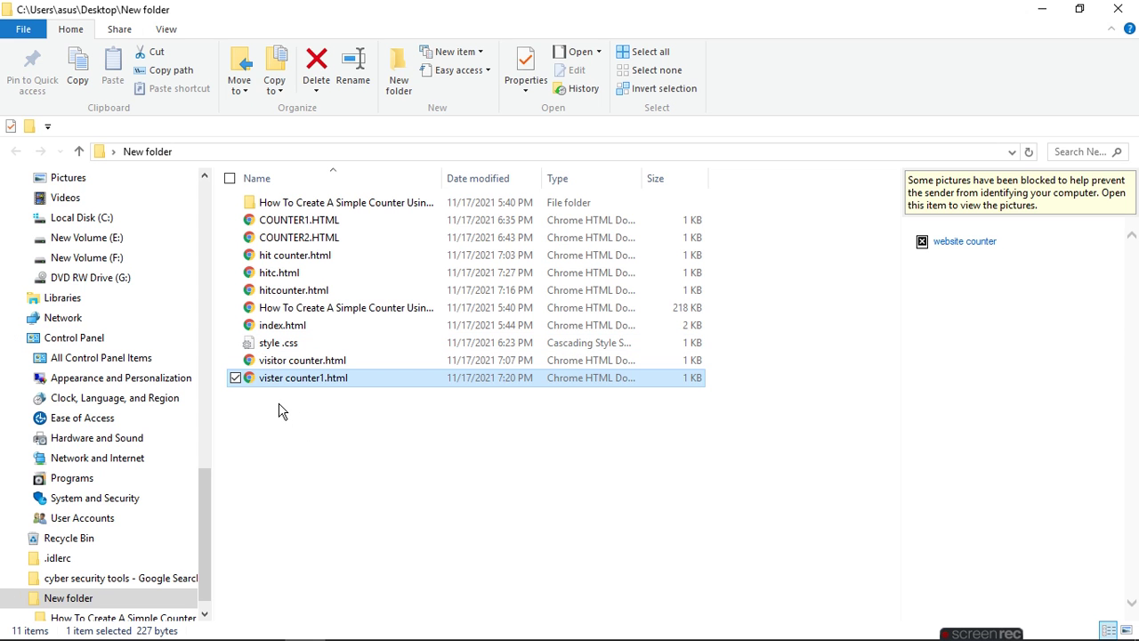
View hitc.html in Chrome showing counter 00001354, then close that tab
left_click(272, 279)
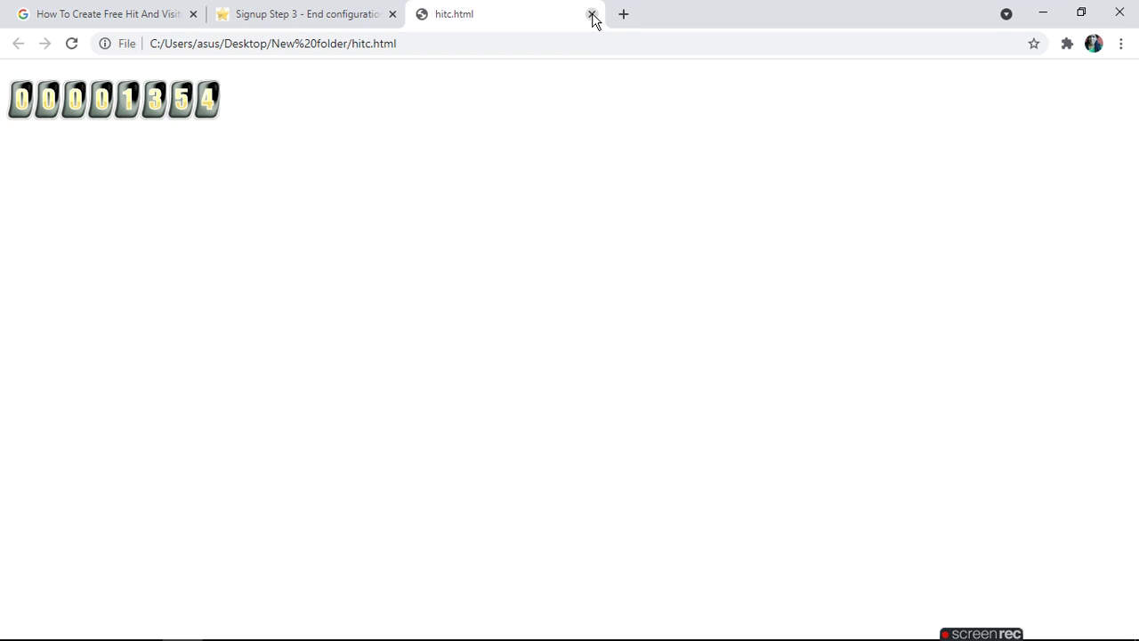
left_click(591, 15)
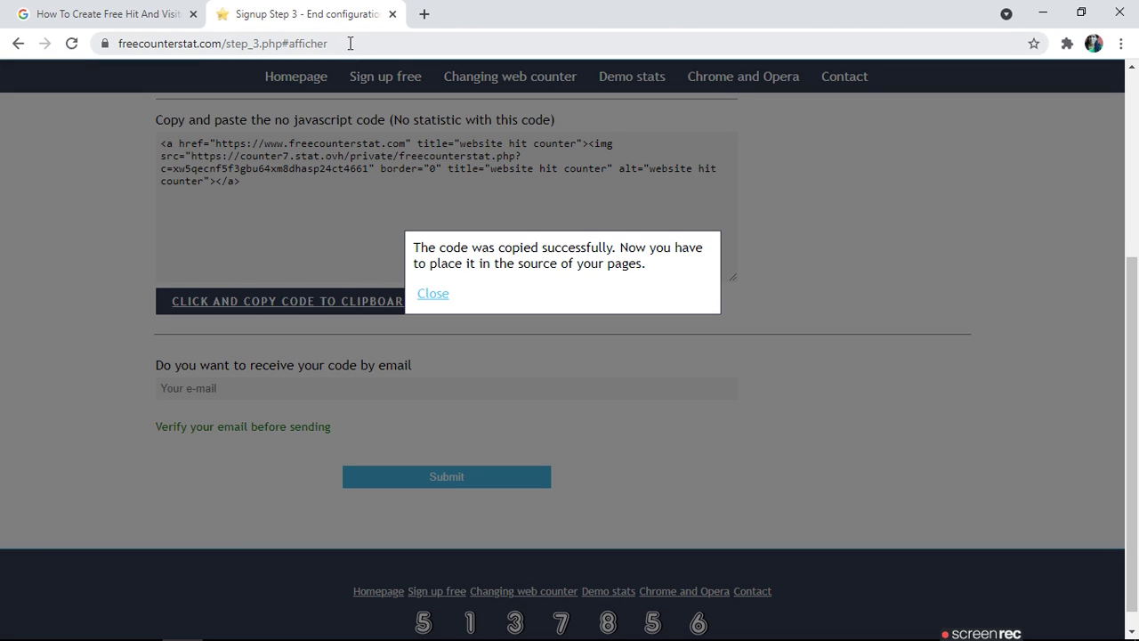
Go back to the freecounterstat.com homepage by trimming the address
left_click_drag(348, 43, 220, 44)
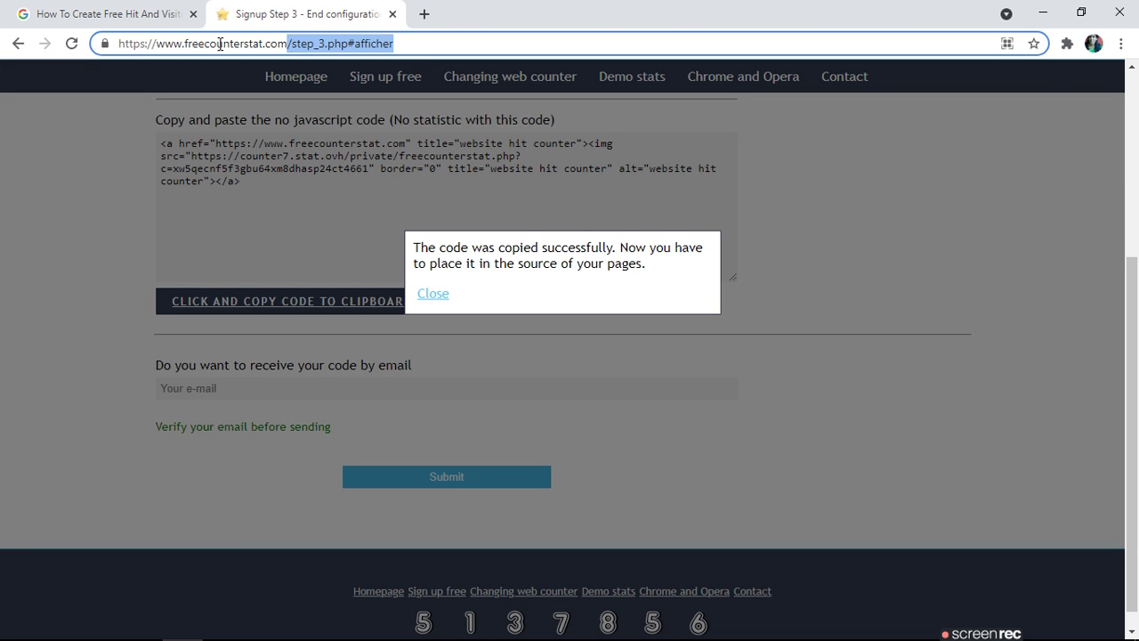
key("BackSpace")
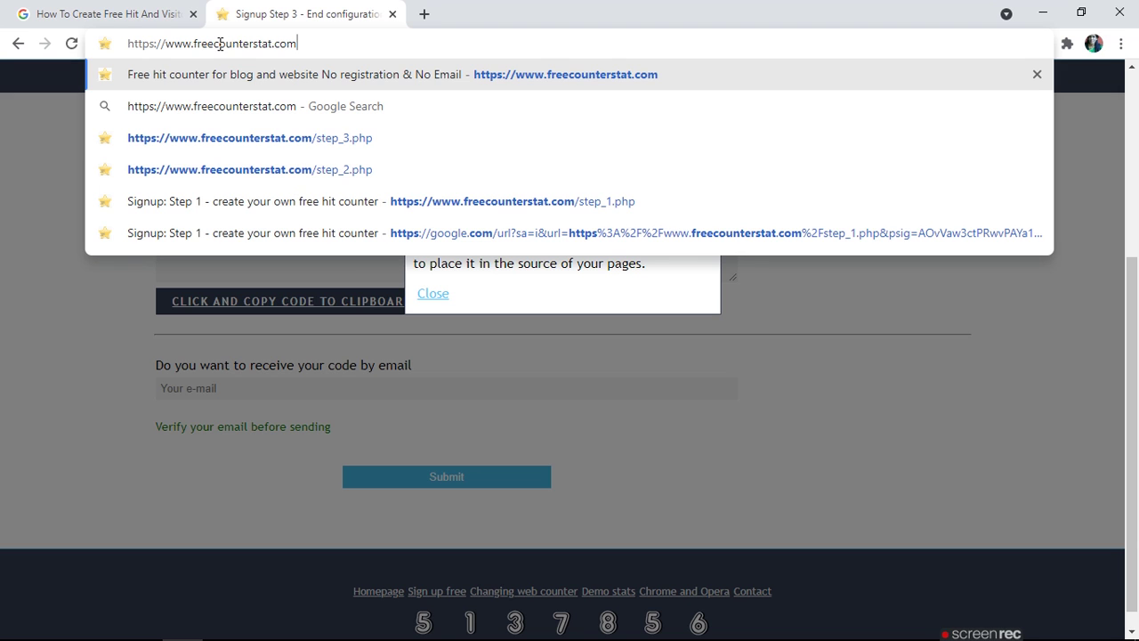
key("Return")
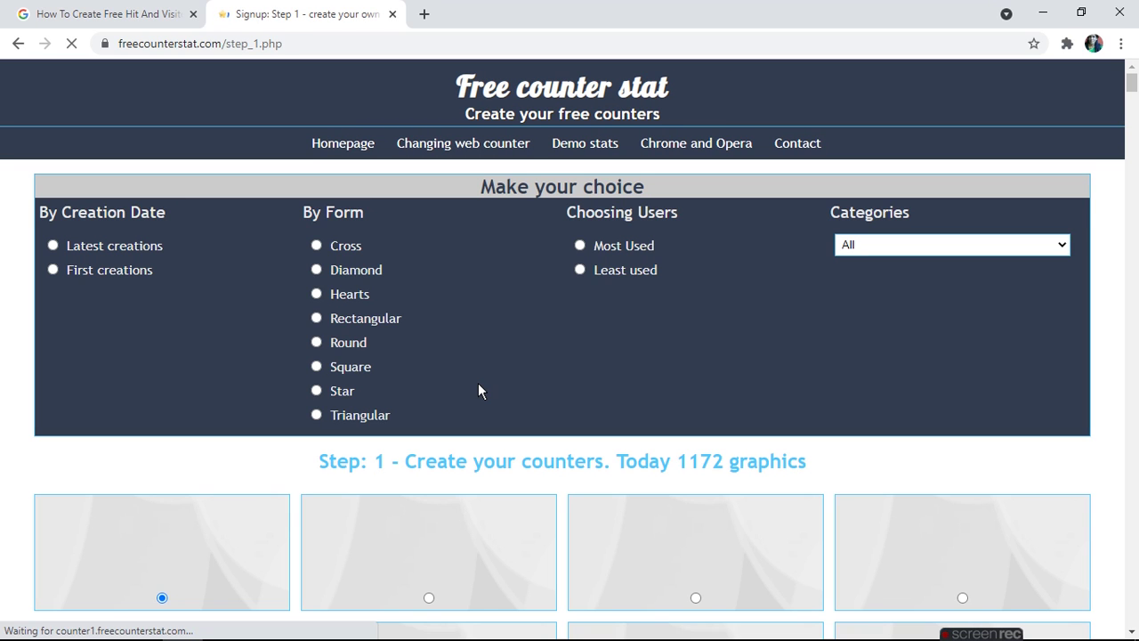
Filter to Hearts designs and choose the red hearts 878 counter
left_click(318, 294)
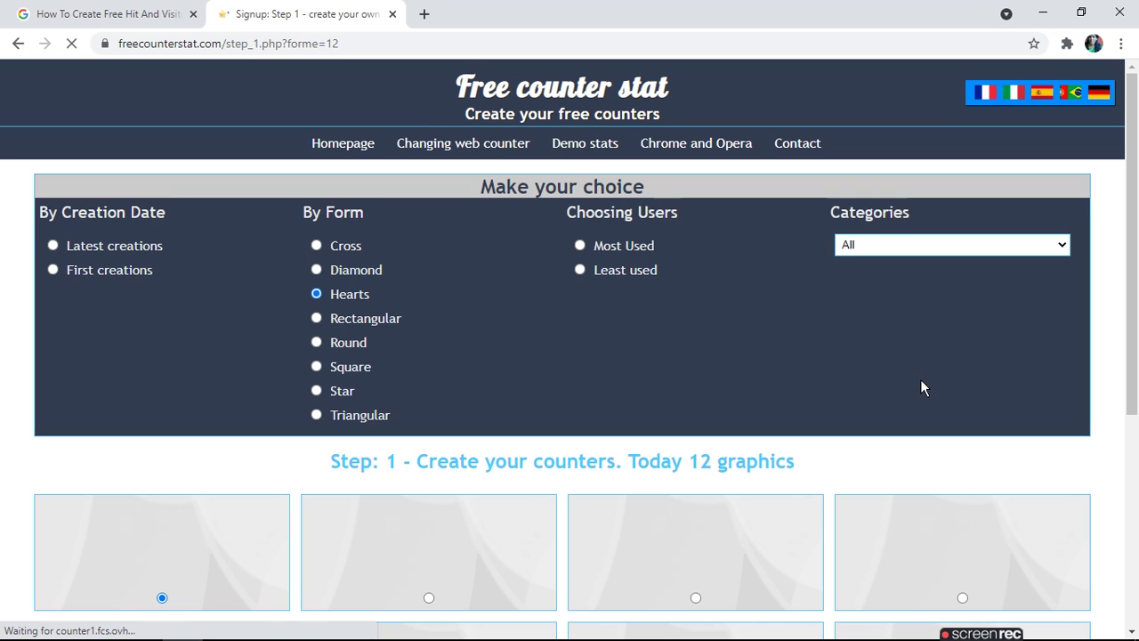
scroll(1138, 504, "down", 4)
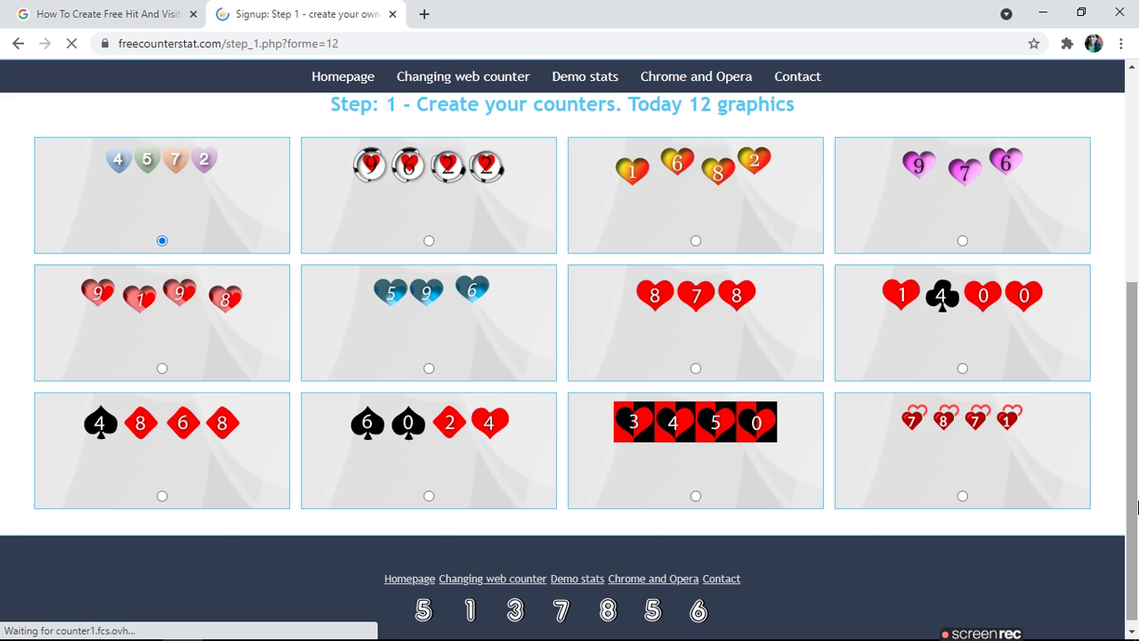
left_click(696, 369)
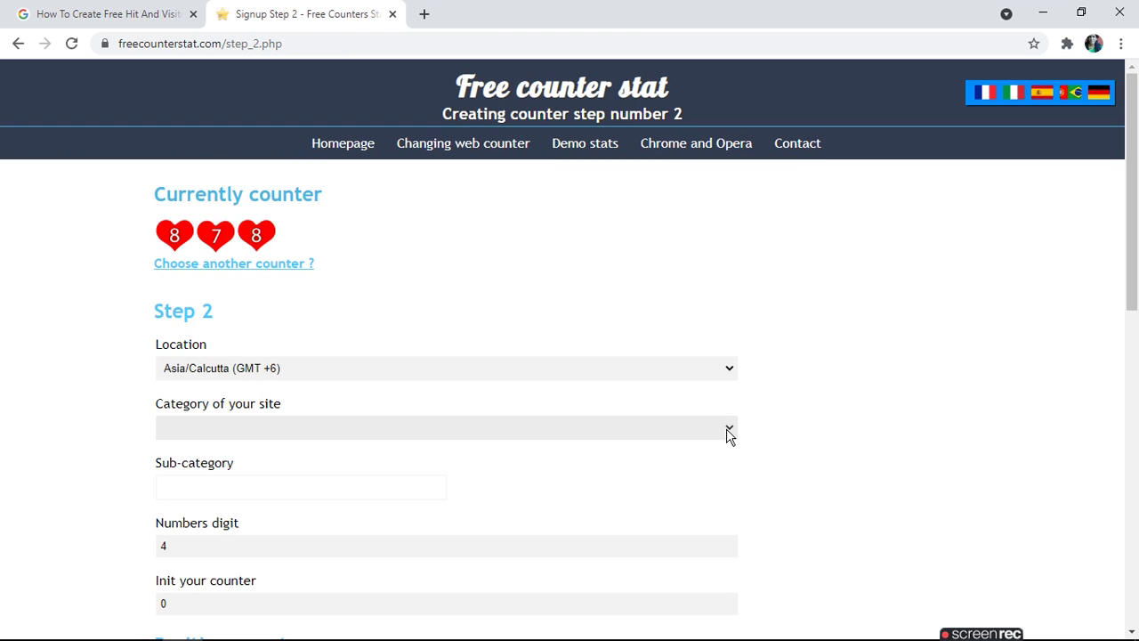
Set the hearts counter's category to Sciences and sub-category to Technology
left_click(728, 434)
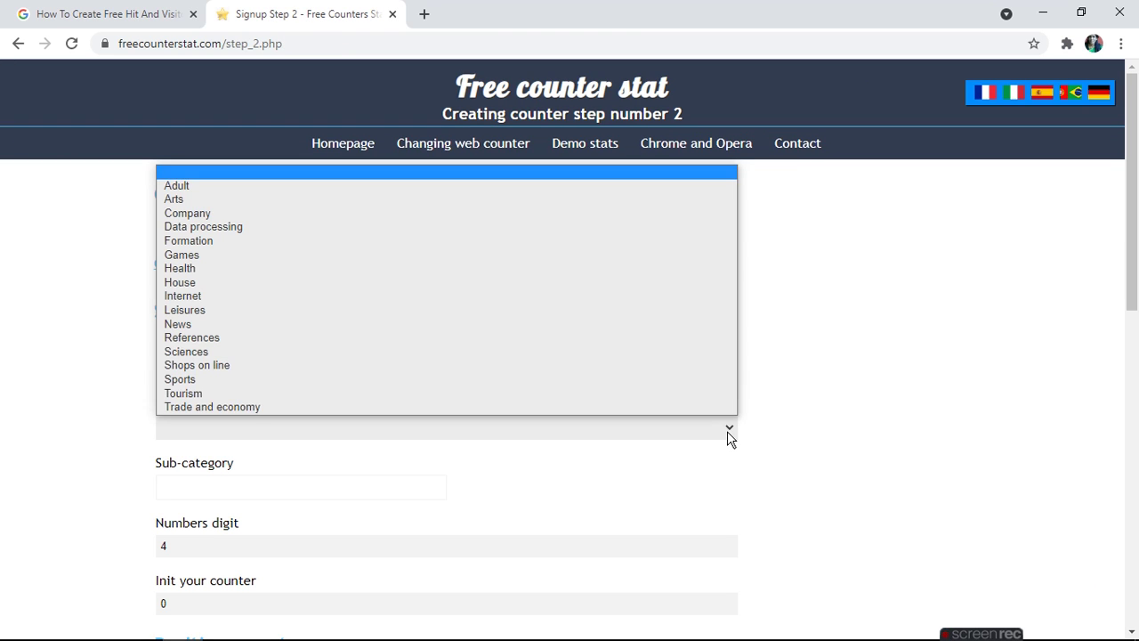
left_click(178, 354)
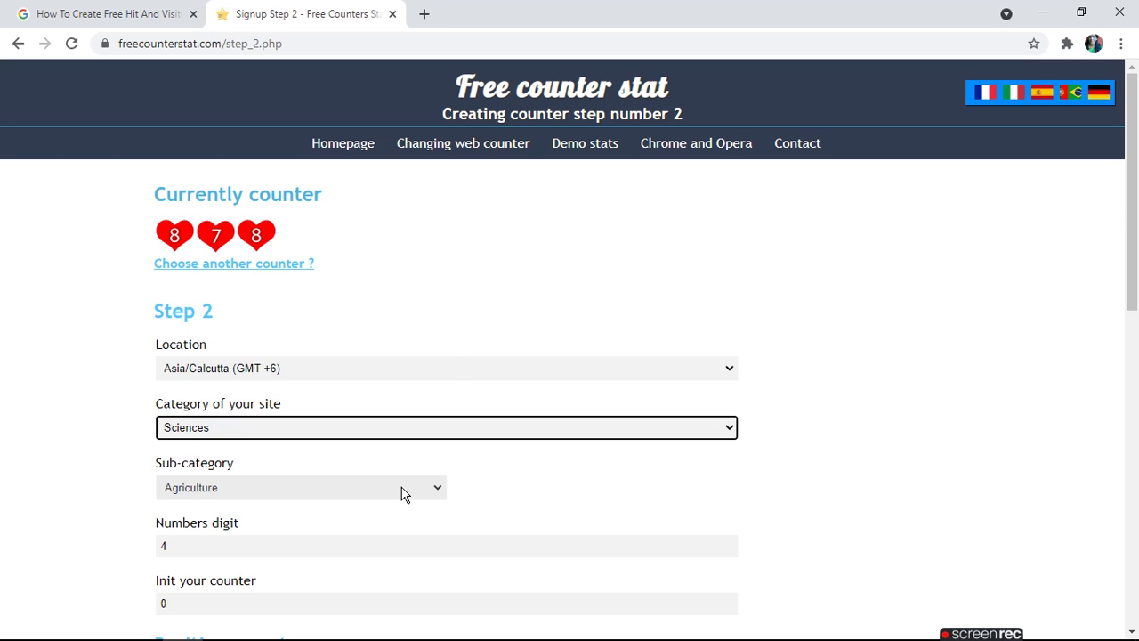
left_click(438, 489)
left_click(438, 468)
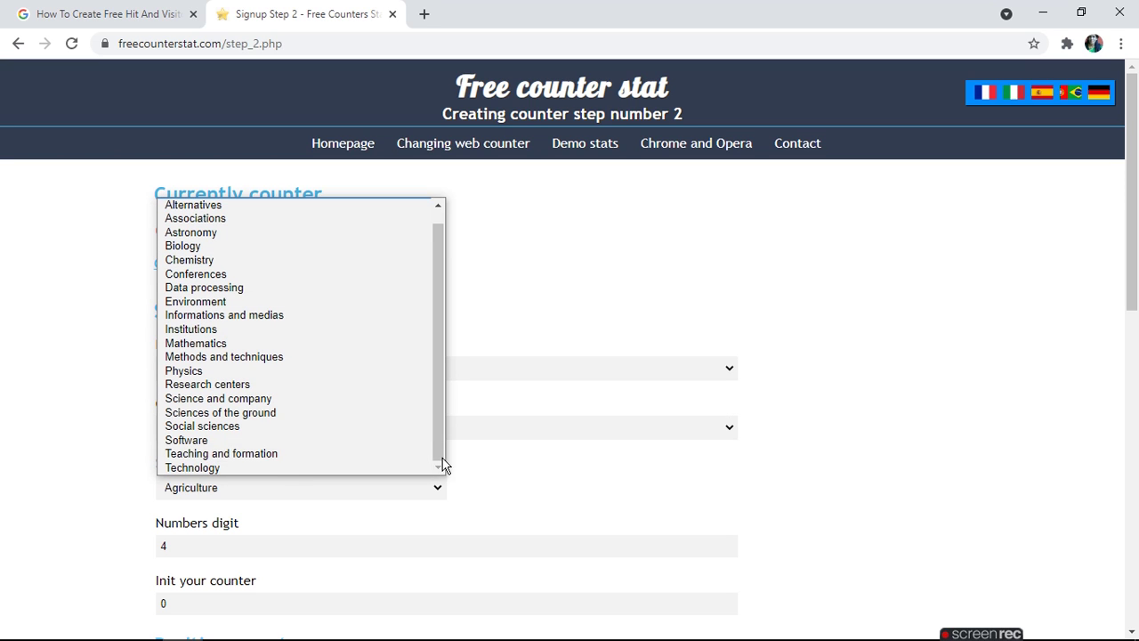
left_click(293, 469)
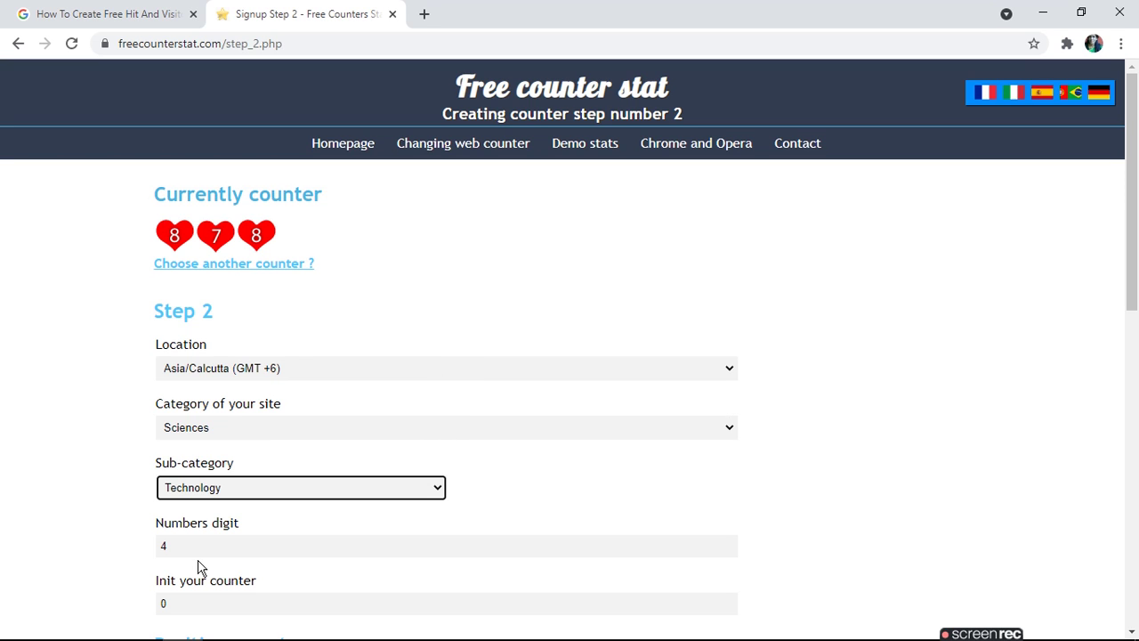
Set Numbers digit to 8 and the starting count to 1351
left_click(180, 547)
type("4")
right_click(139, 542)
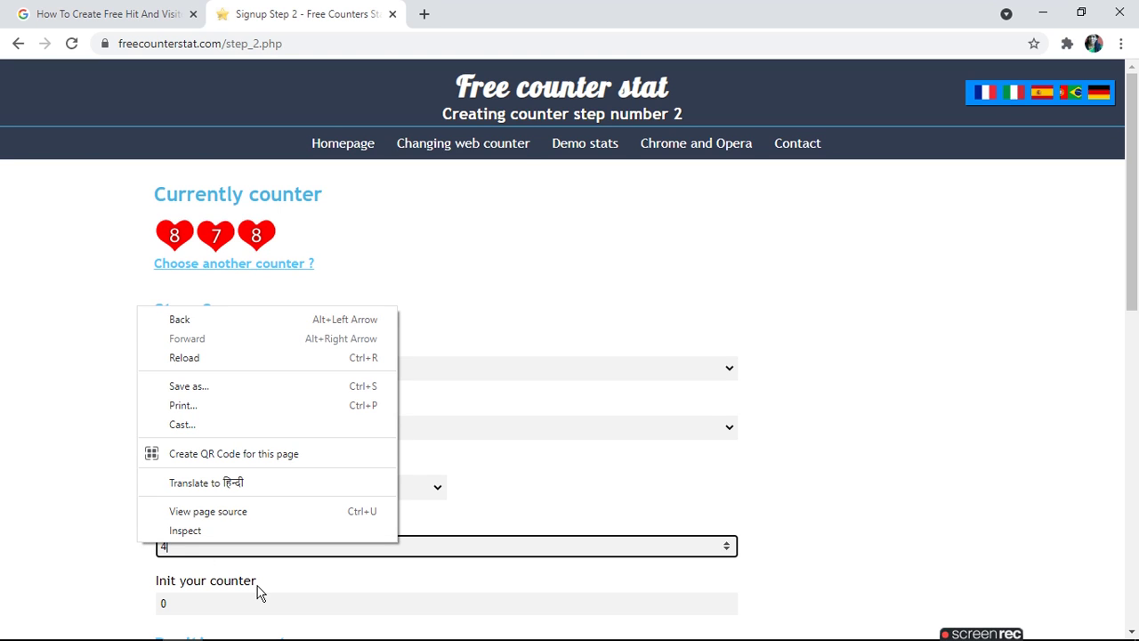
left_click(626, 502)
left_click_drag(177, 546, 133, 547)
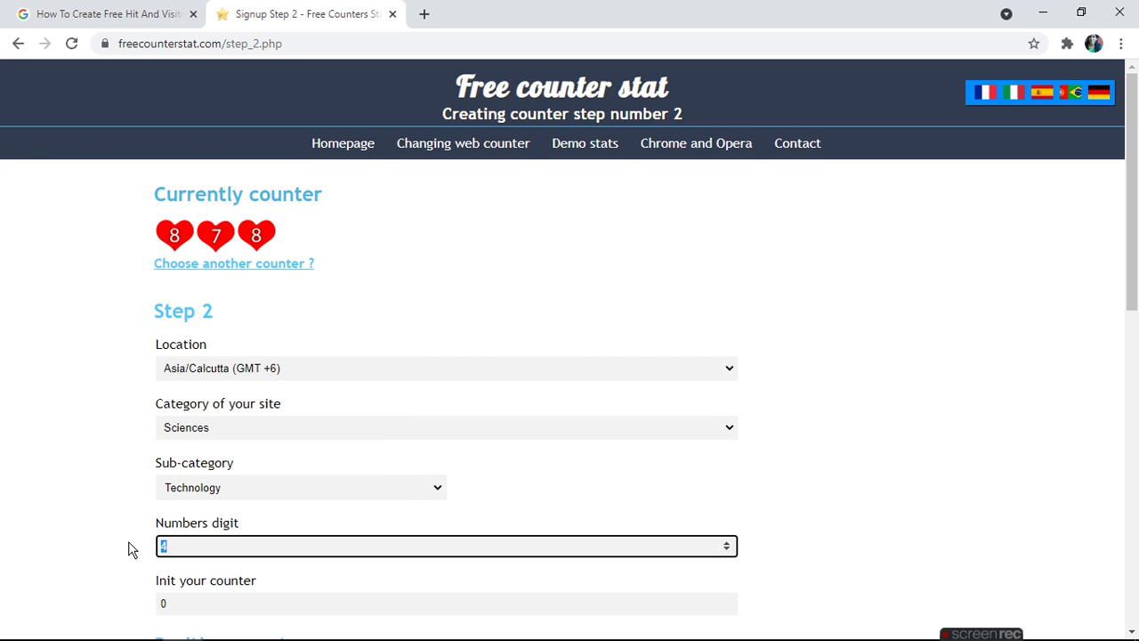
type("8")
left_click_drag(184, 607, 136, 606)
type("1")
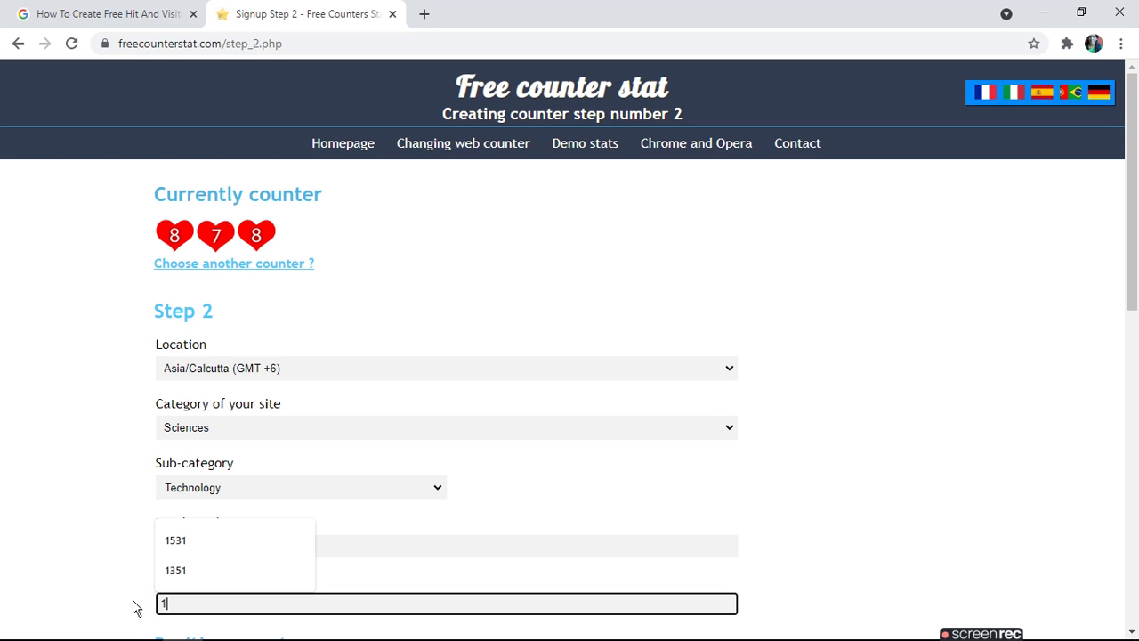
type("351")
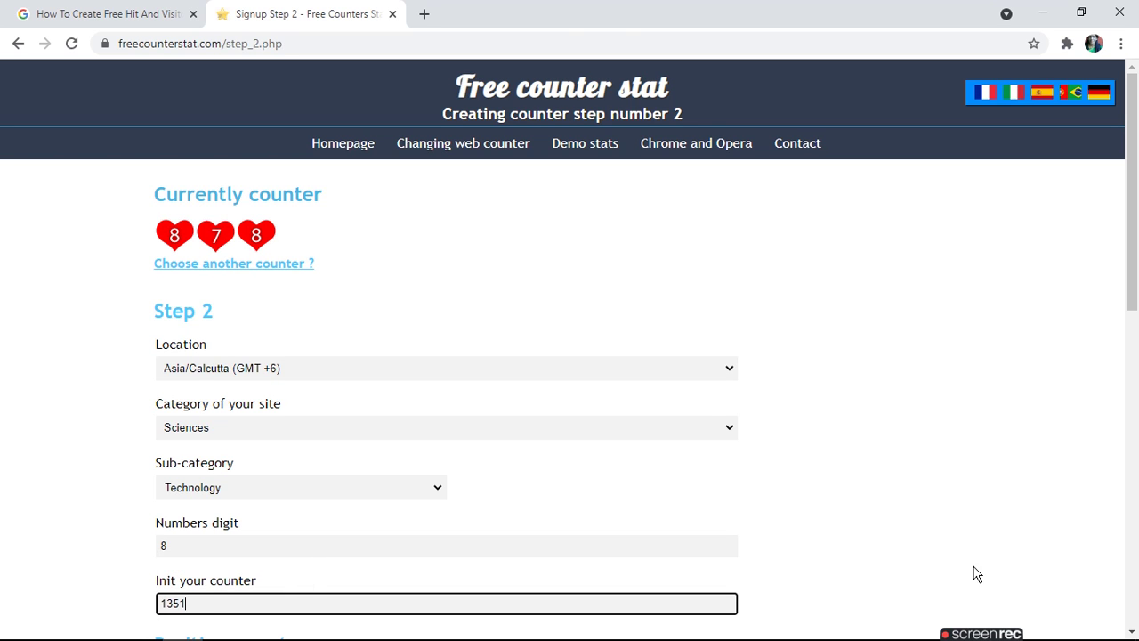
left_click(1136, 612)
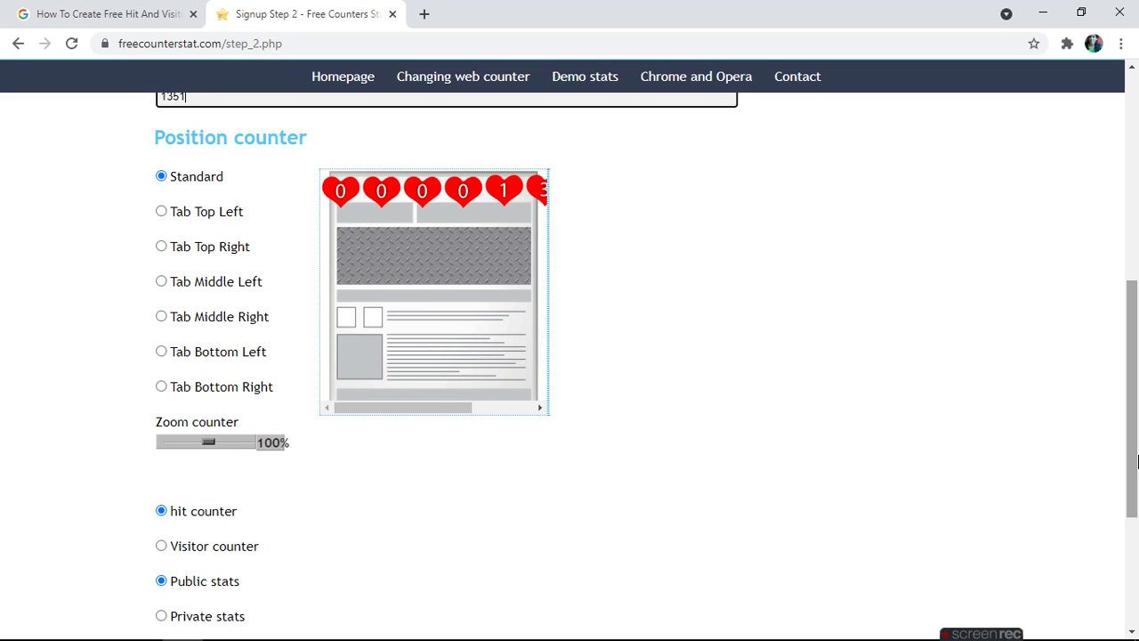
Preview all six tab positions, keep Standard, and make it a visitor counter
left_click(160, 211)
left_click(161, 247)
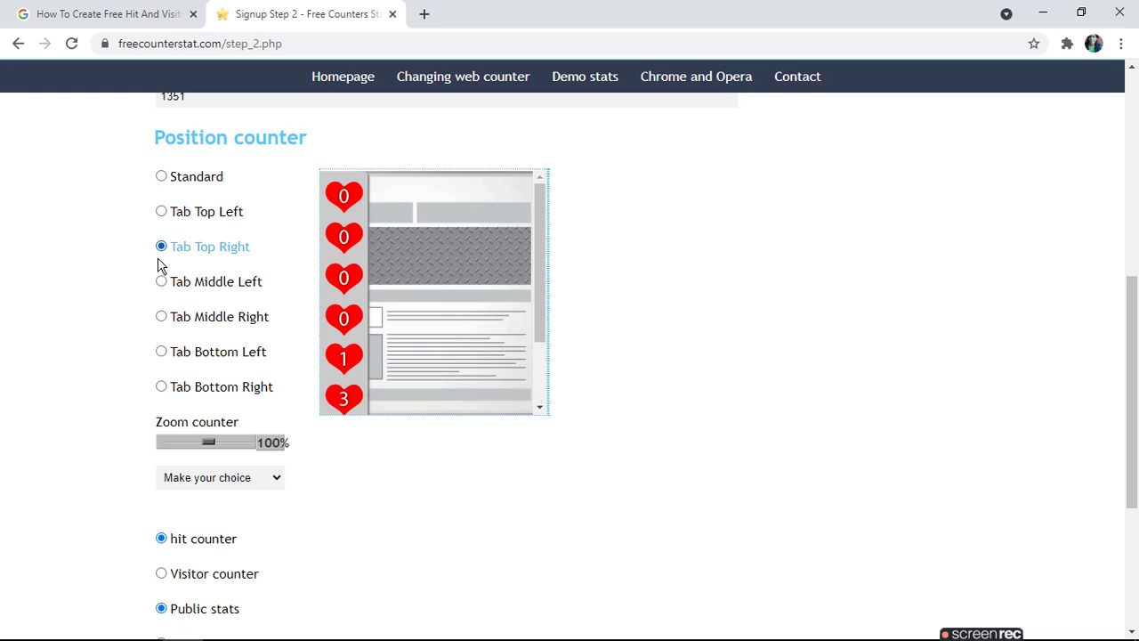
left_click(162, 280)
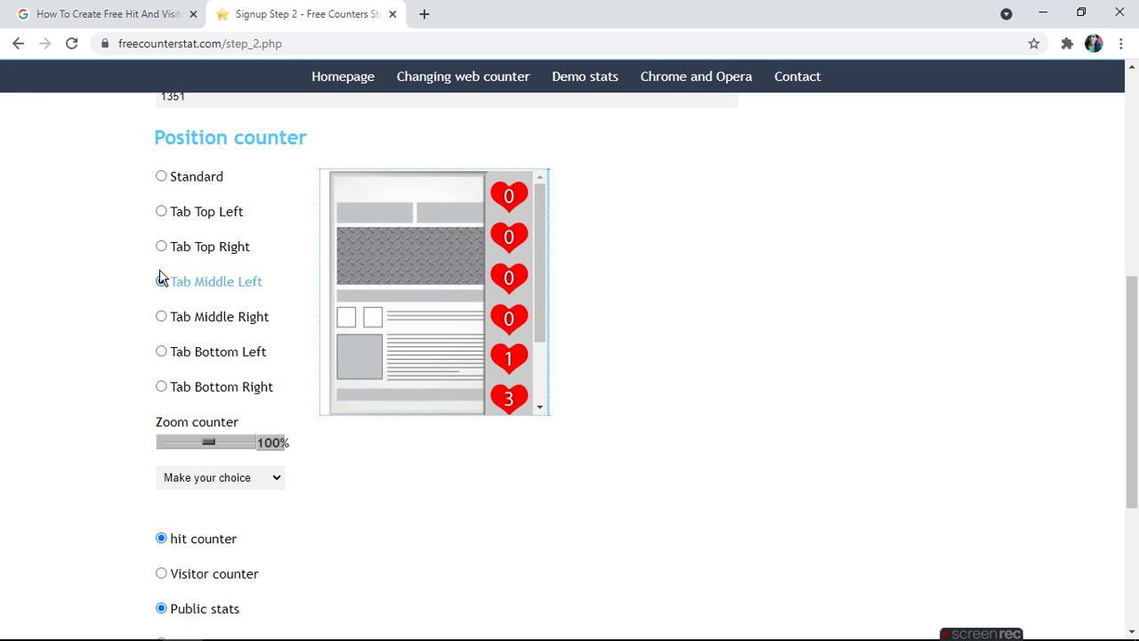
left_click(161, 316)
left_click(162, 354)
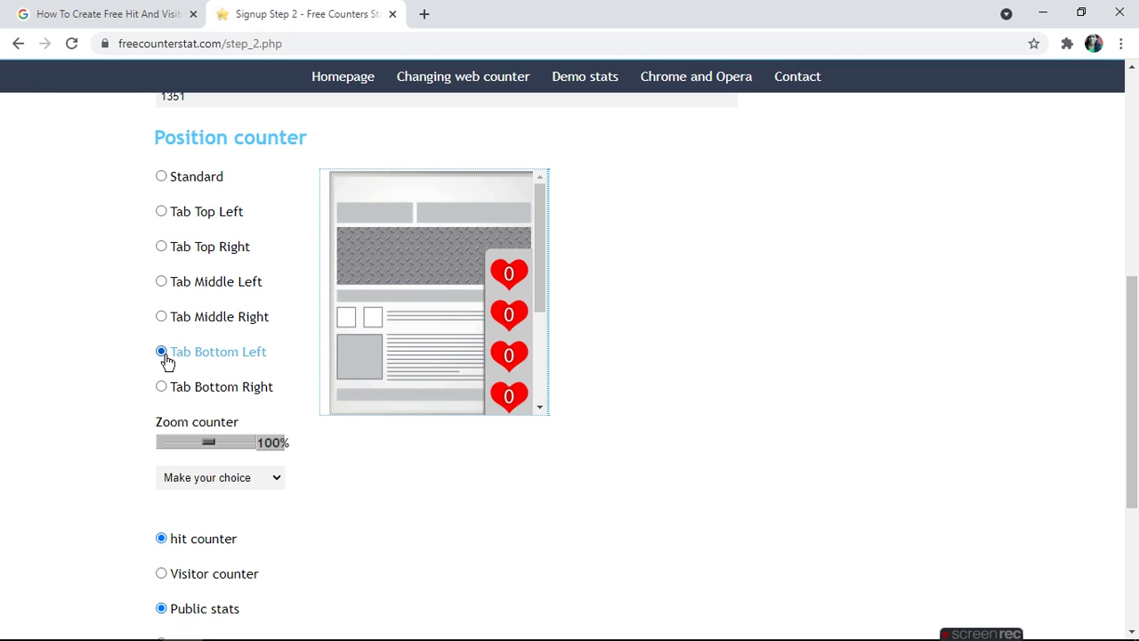
left_click(161, 386)
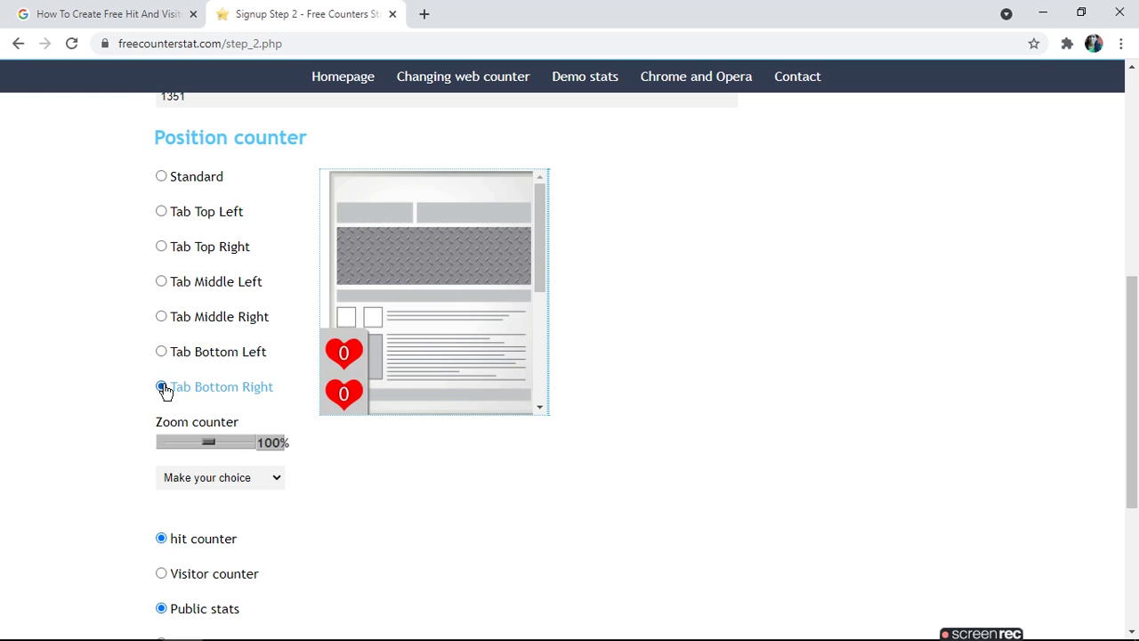
left_click(160, 179)
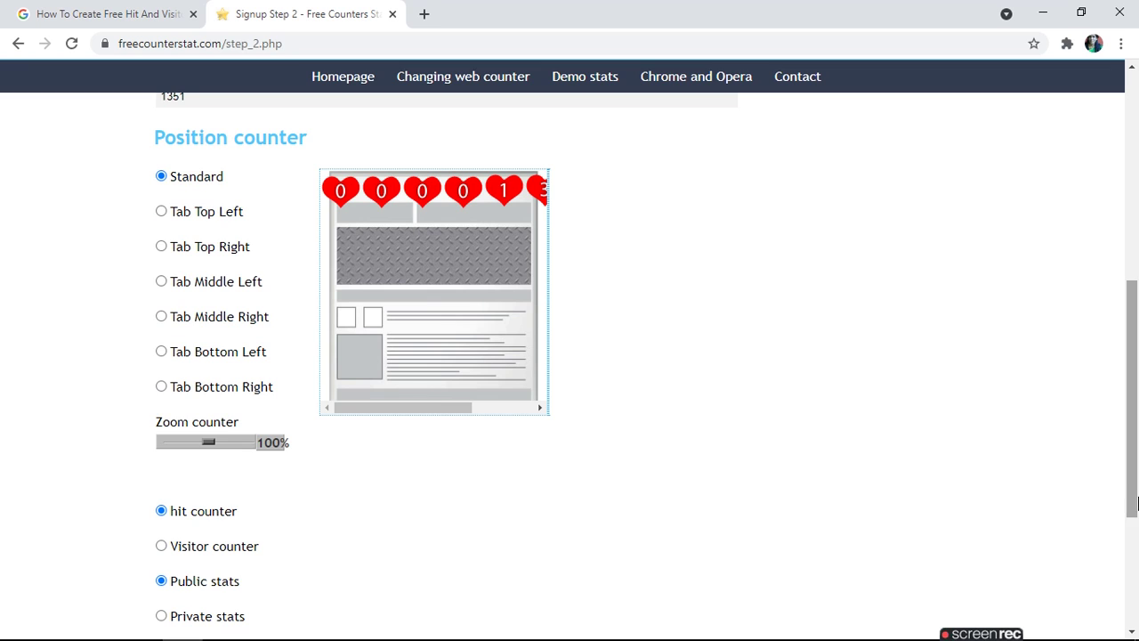
left_click(164, 547)
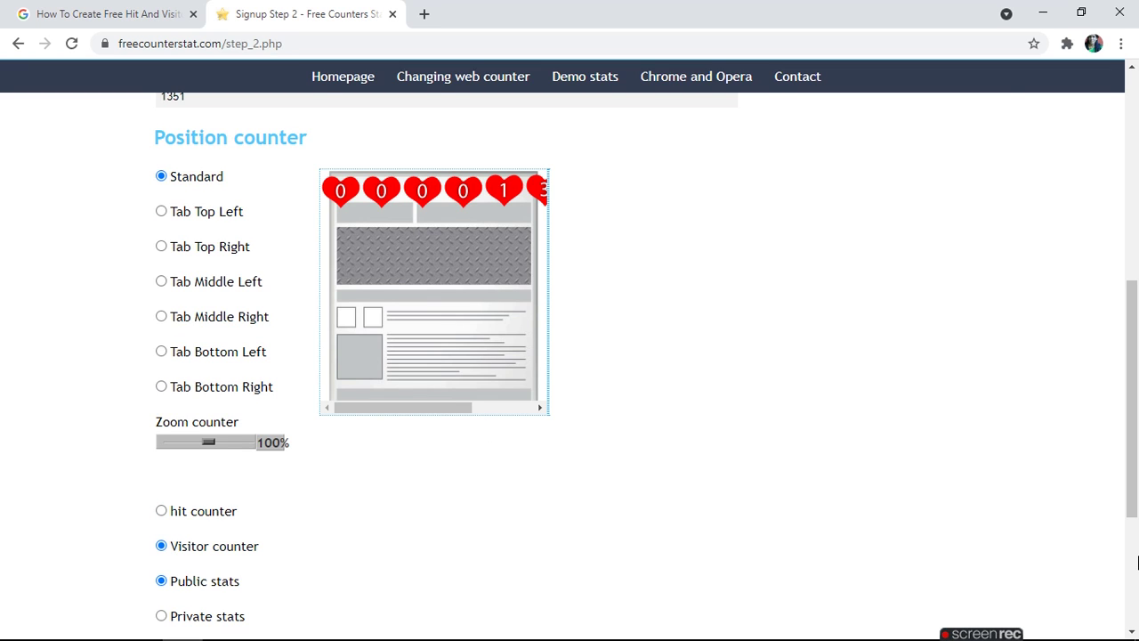
scroll(1138, 563, "down", 3)
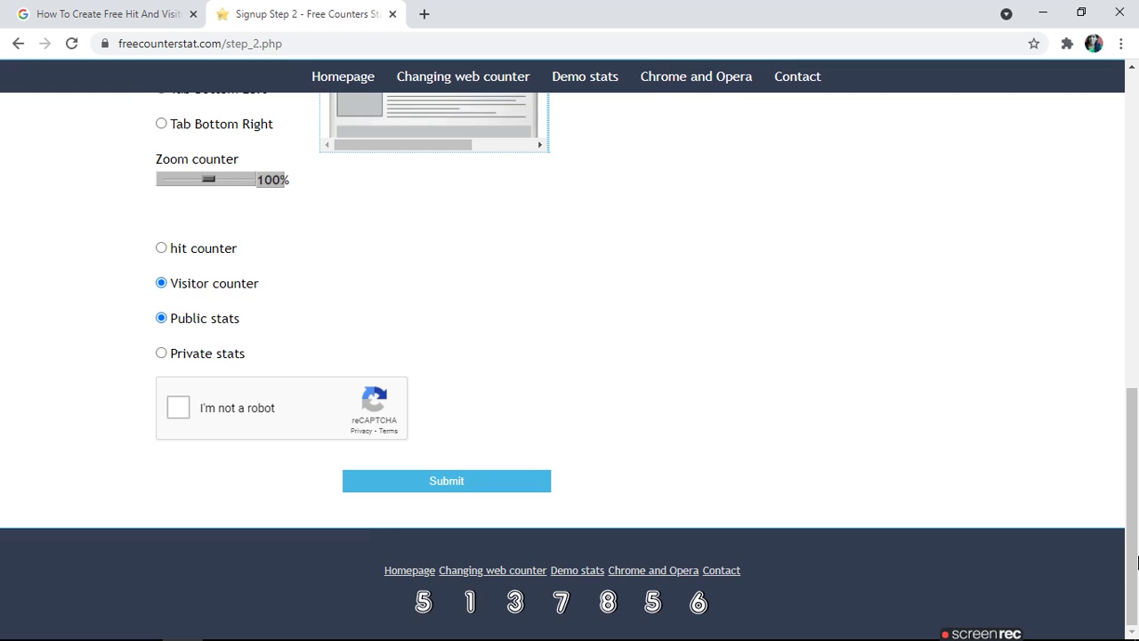
Pass the reCAPTCHA, create the hearts visitor counter, and copy its no-JavaScript code
left_click(175, 410)
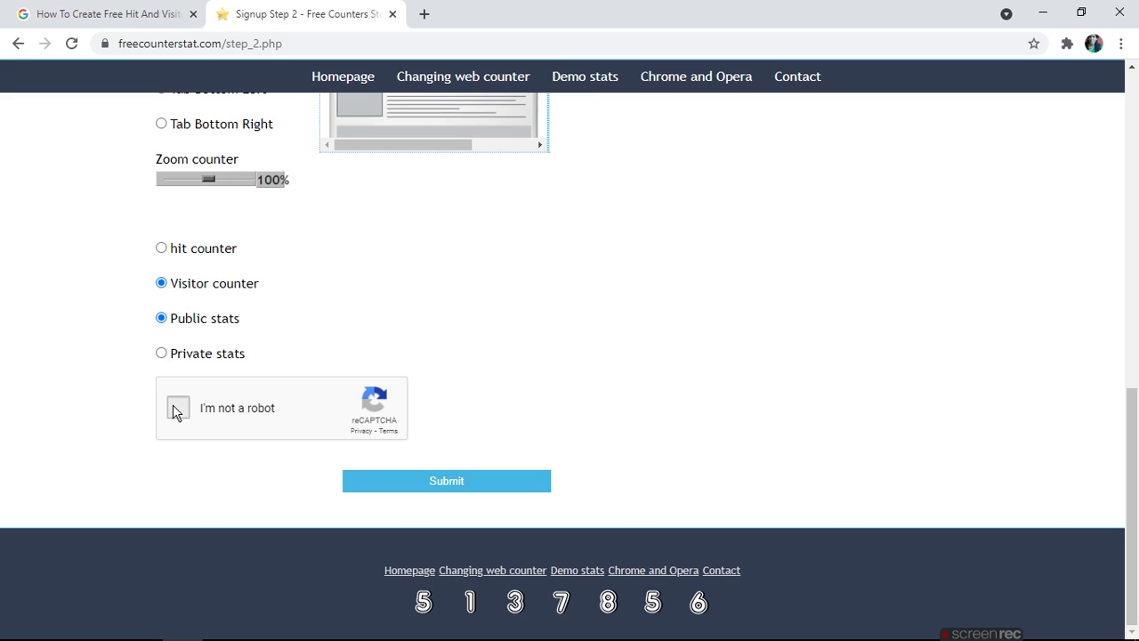
left_click(176, 411)
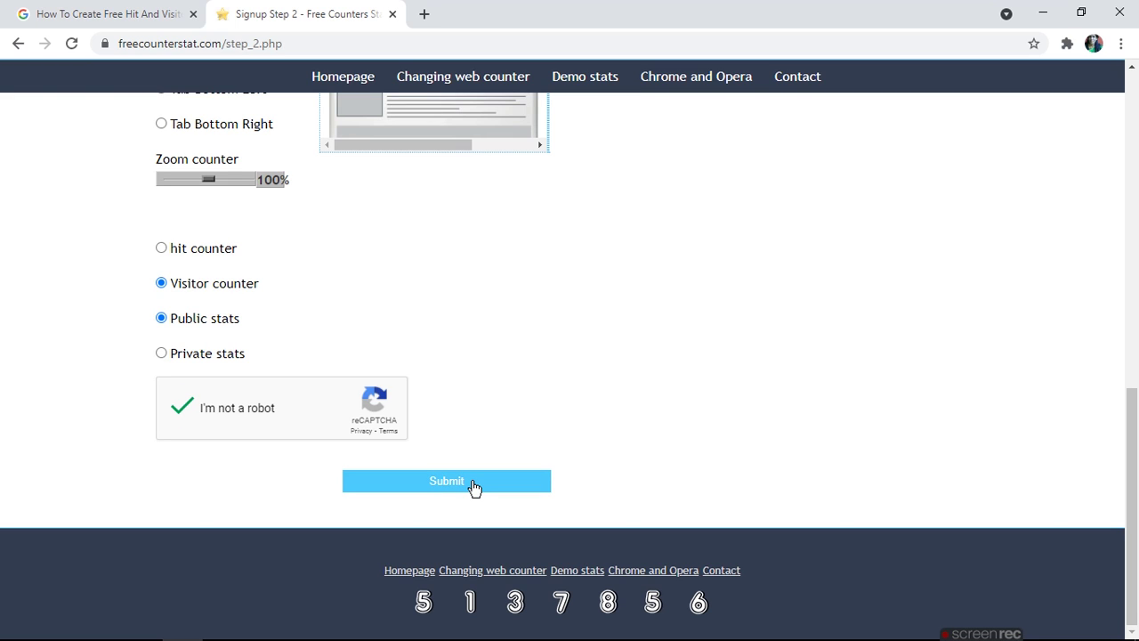
left_click(474, 487)
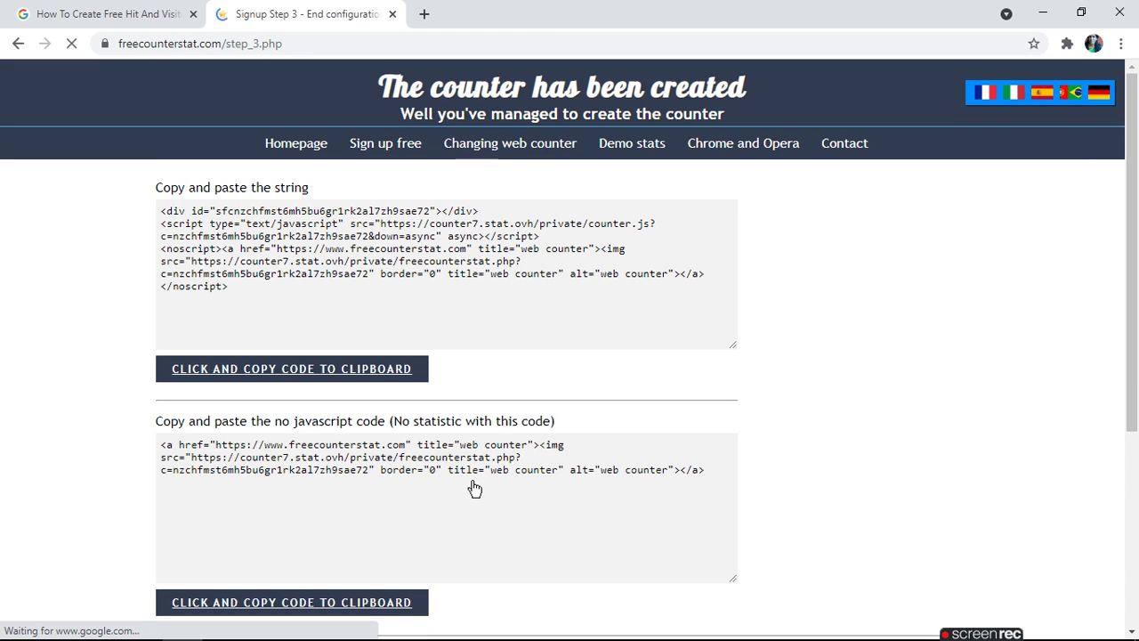
left_click(337, 602)
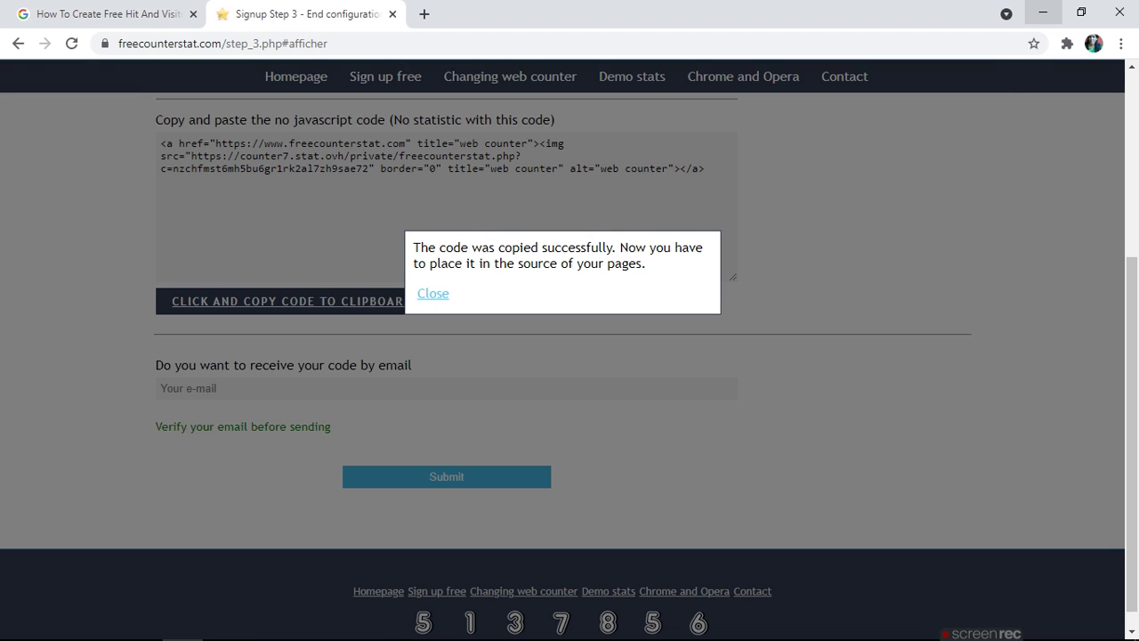
From the hitc.html Notepad window, start a new document and paste the no-JavaScript counter code
left_click(1043, 13)
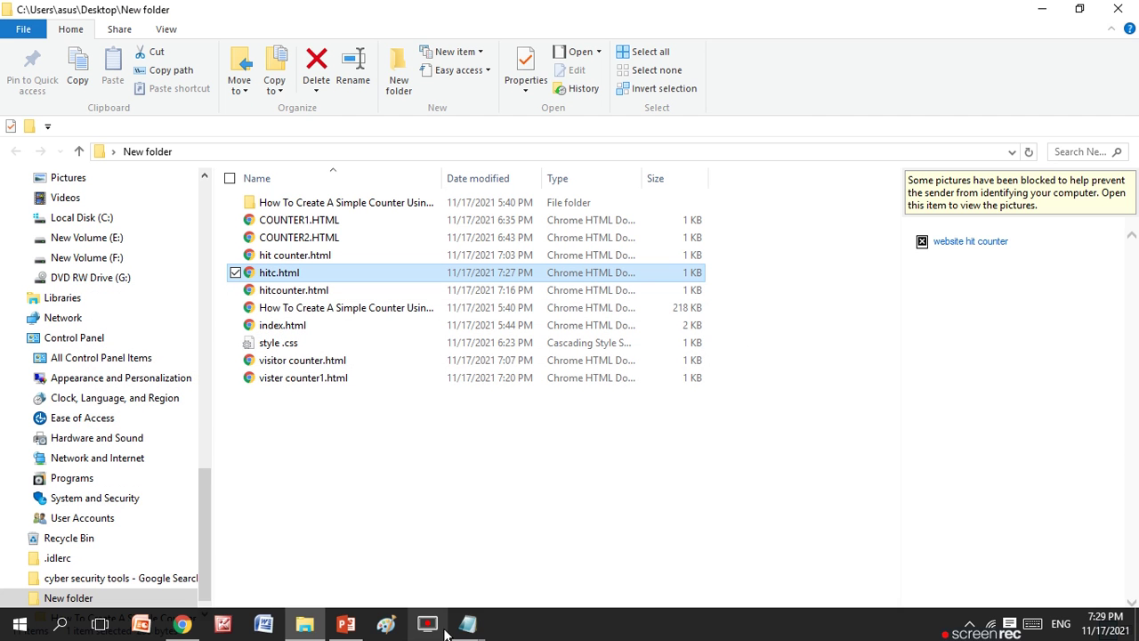
left_click(468, 623)
left_click(566, 564)
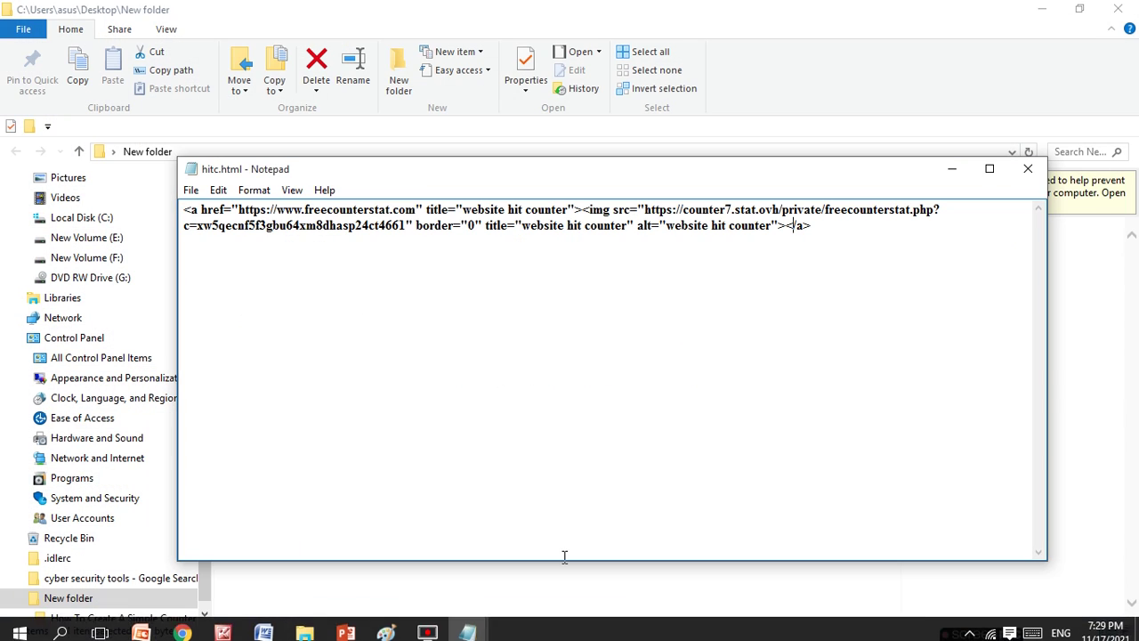
left_click(191, 192)
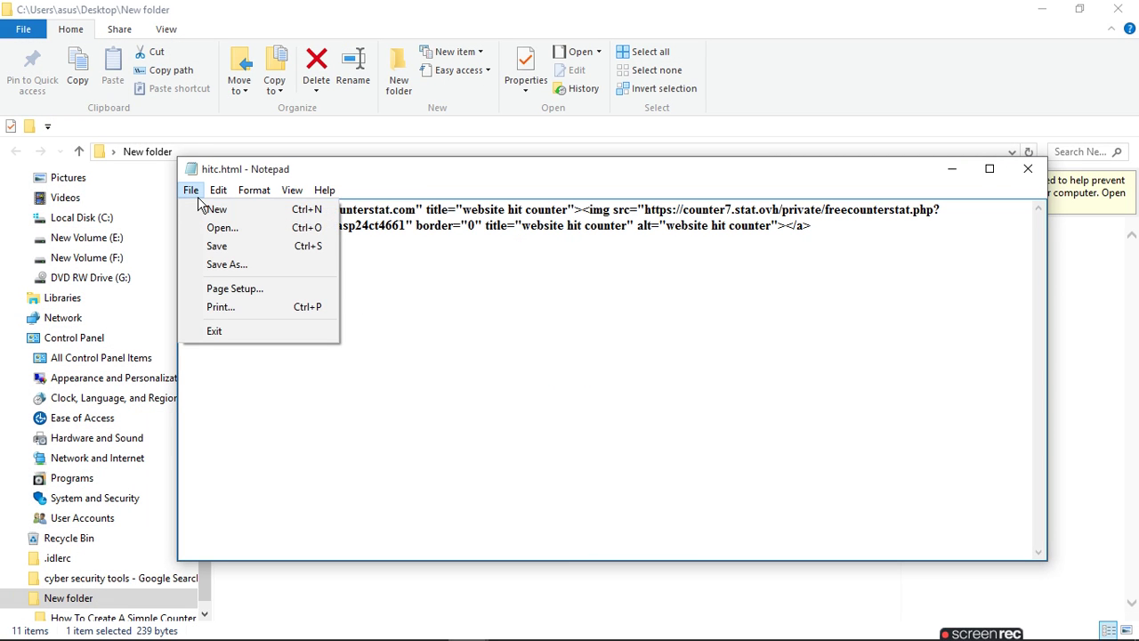
left_click(214, 209)
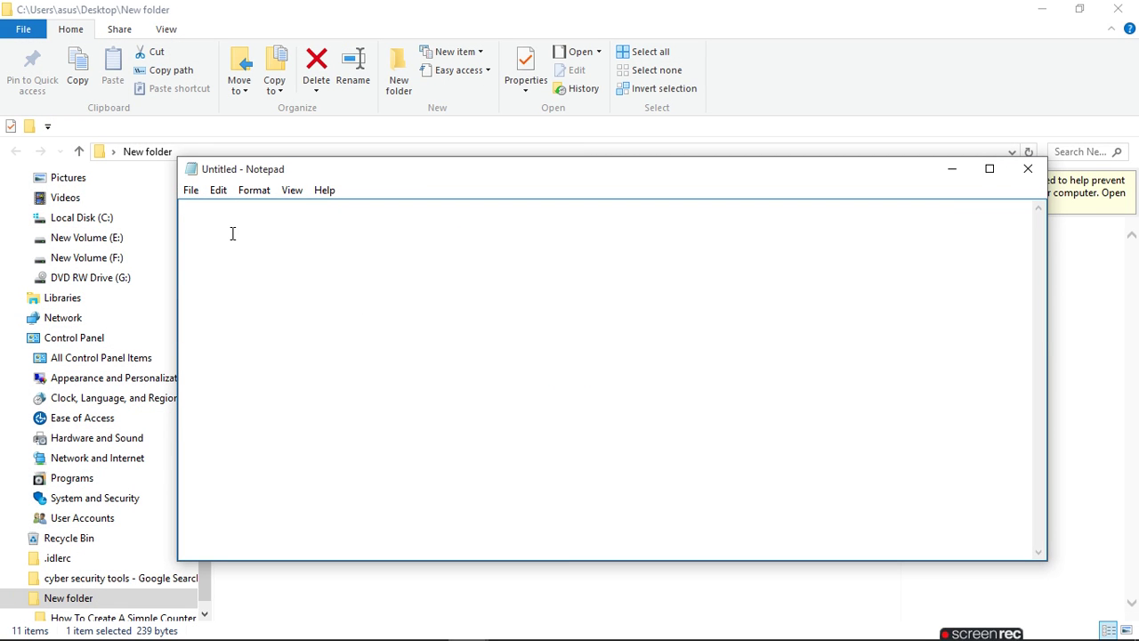
type("<a href=\"https://www.freecounterstat.com\" title=\"web counter\"><img src=\"https://counter7.stat.ovh/private/freecounterstat.php?c=nzchfmst6mh5bu6gr1rk2al7zh9sae72\" border=\"0\" title=\"web counter\" alt=\"web counter\"></a>")
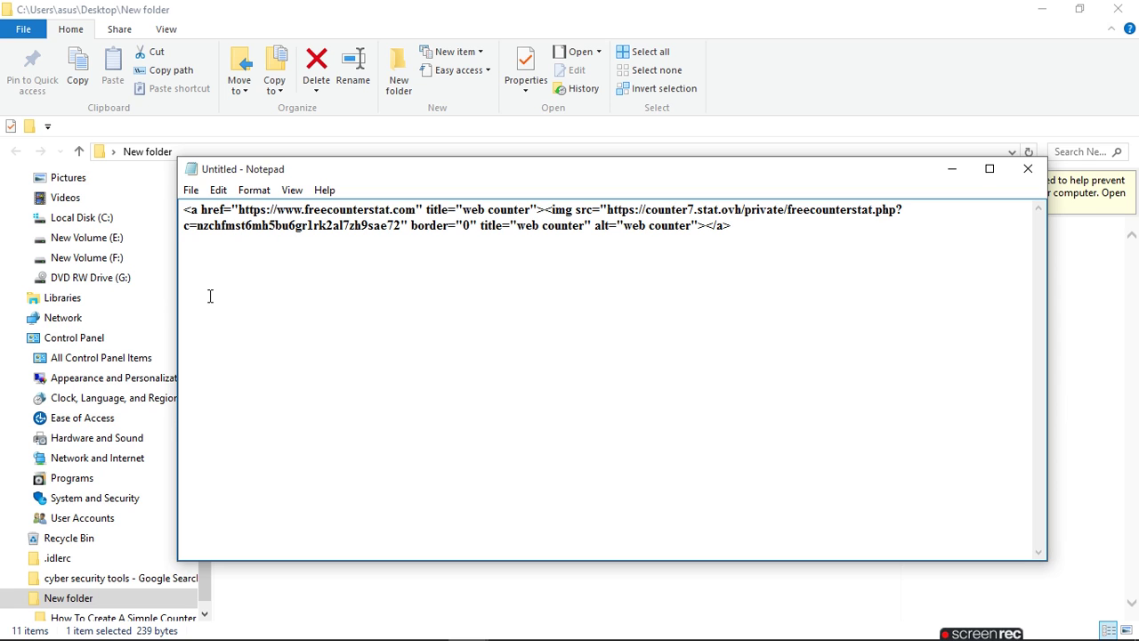
left_click(192, 192)
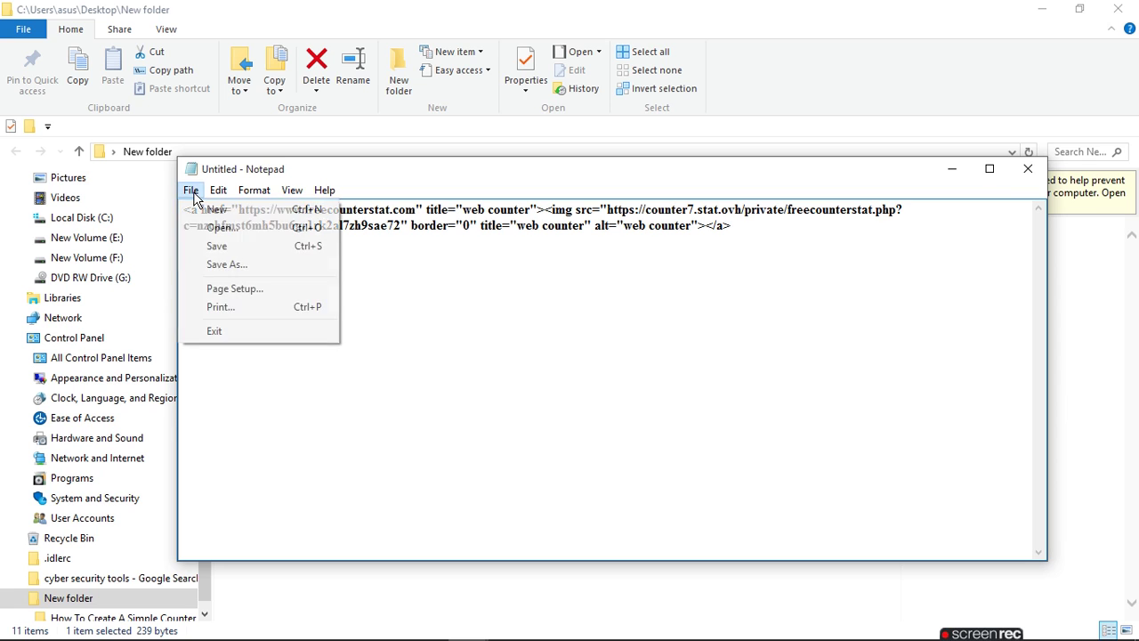
Save the code as visitorc.html with the All Files (*.*) type in the desktop's New folder
left_click(227, 265)
type("visi")
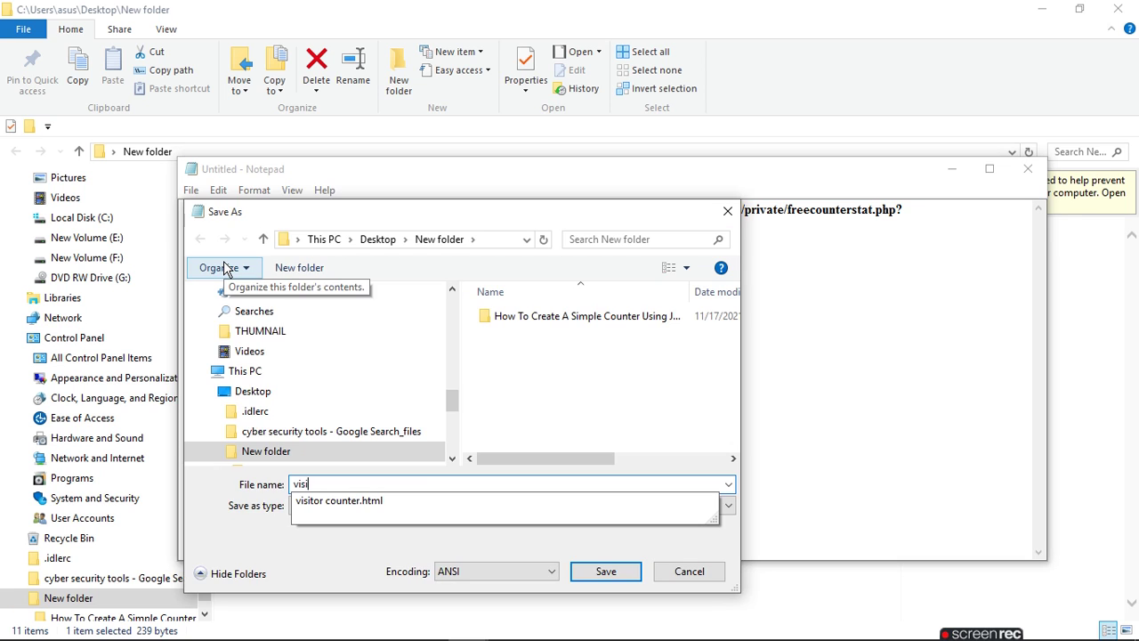
type("torc")
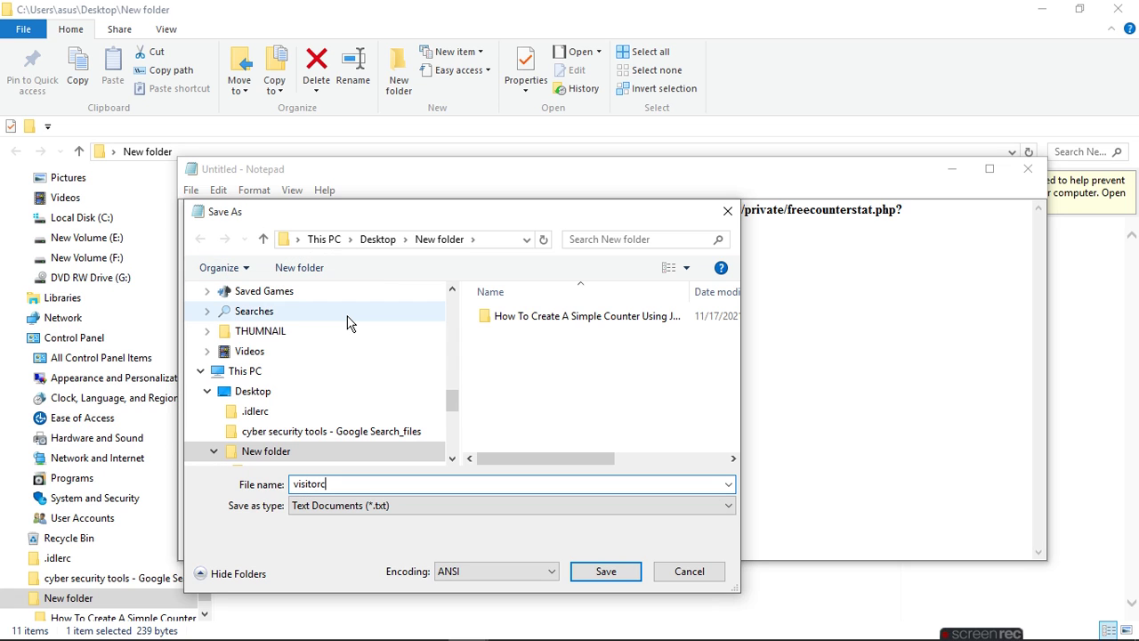
left_click(729, 505)
left_click(421, 535)
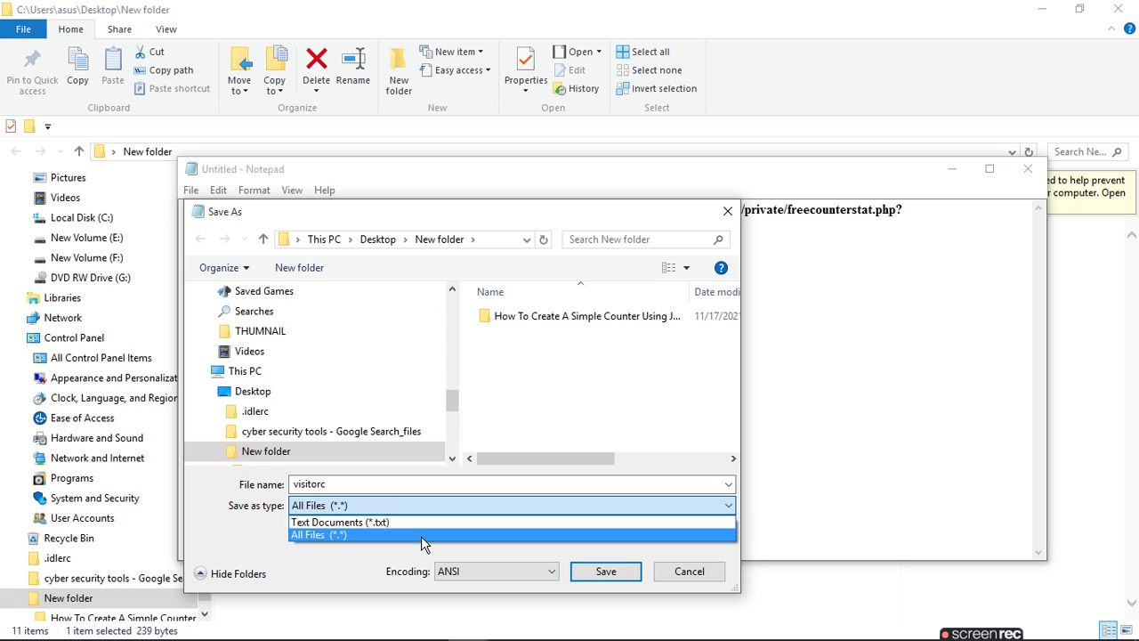
left_click(348, 485)
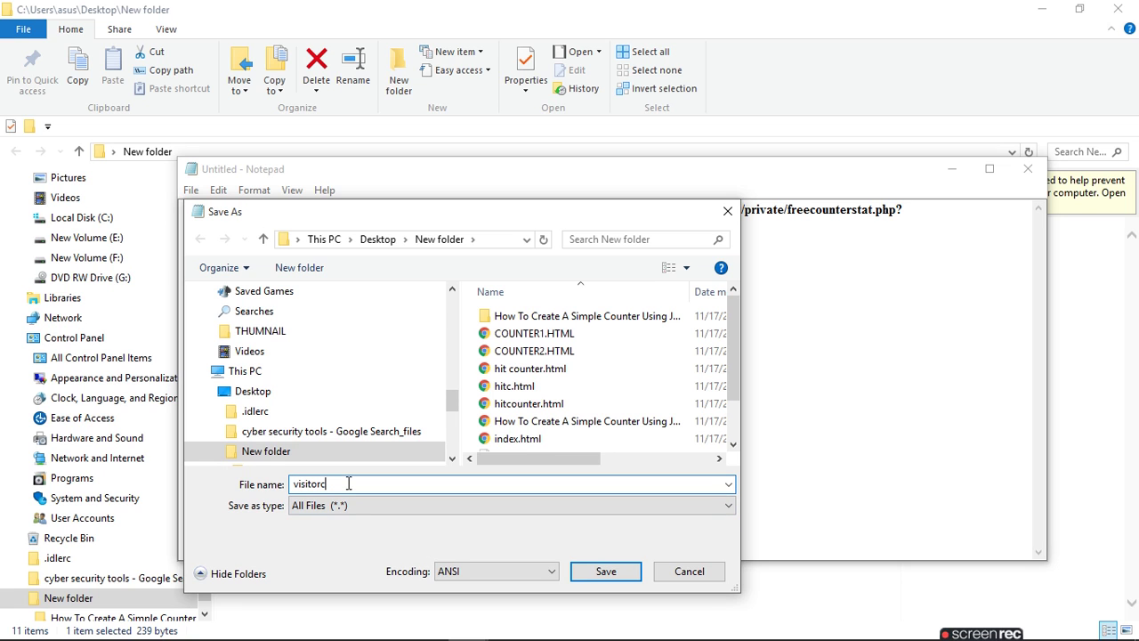
type(".ht")
type("ml")
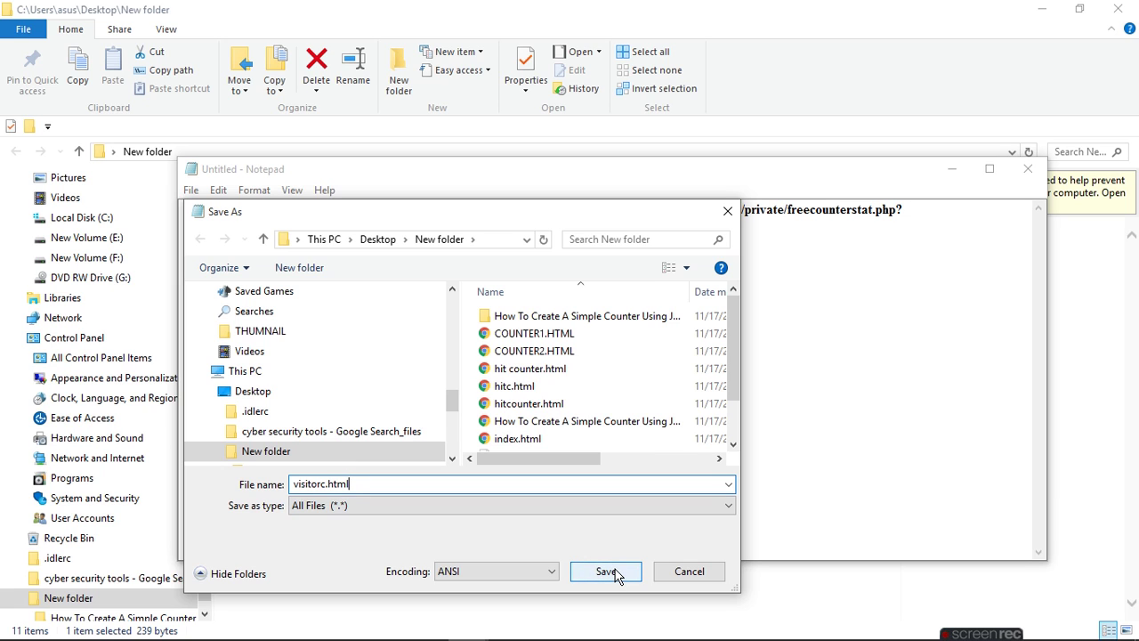
left_click(610, 572)
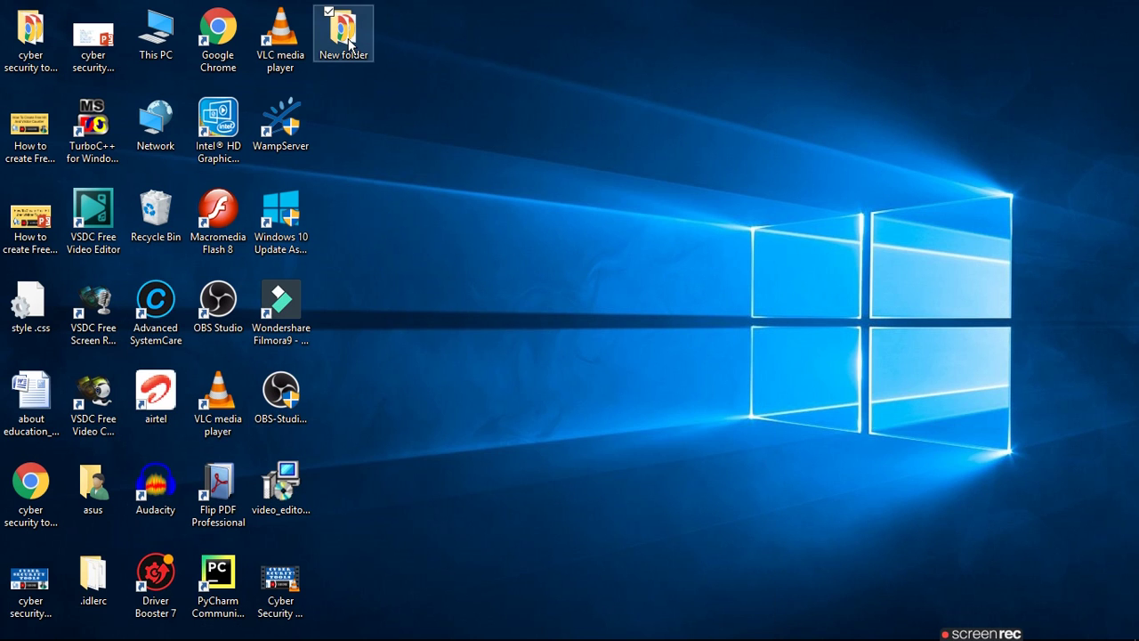
Open the desktop's New folder and select visitorc.html
double_click(350, 45)
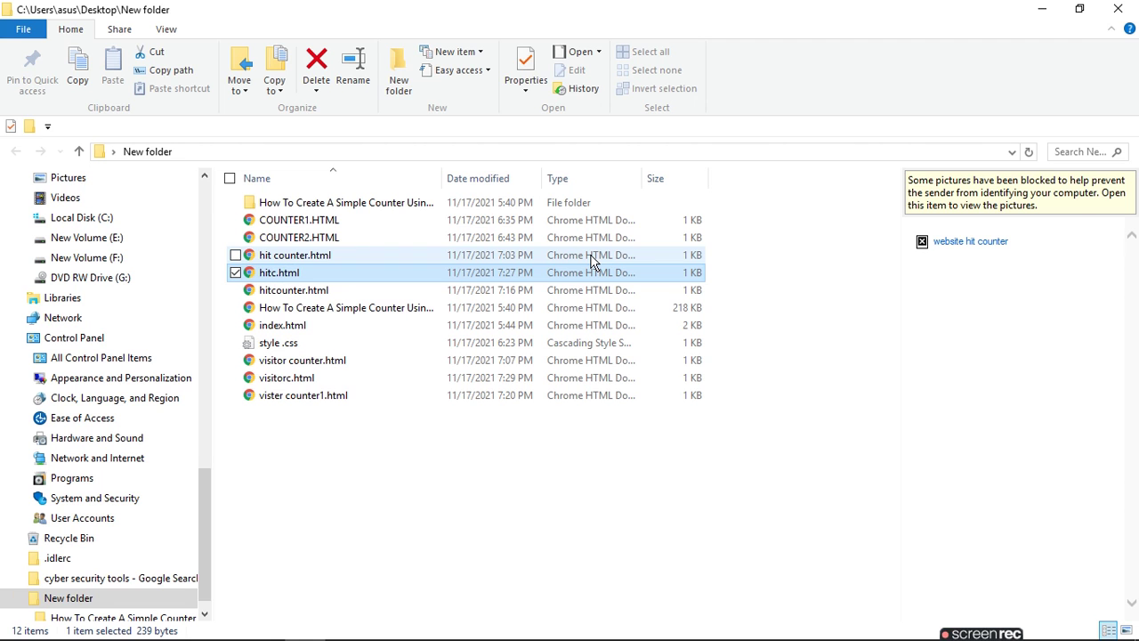
left_click(285, 388)
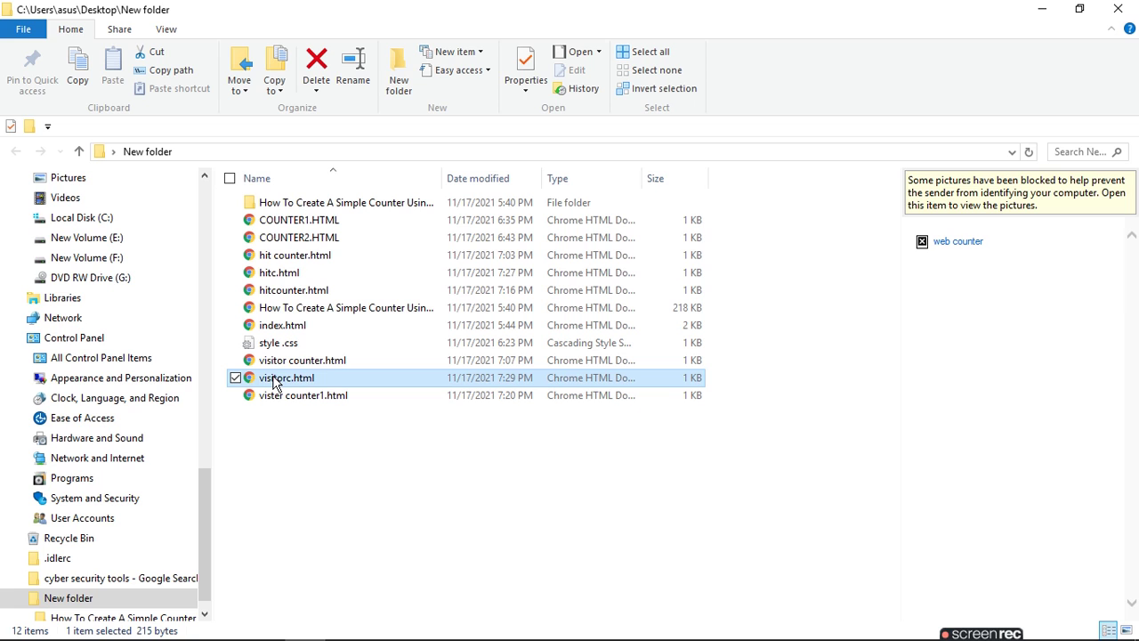